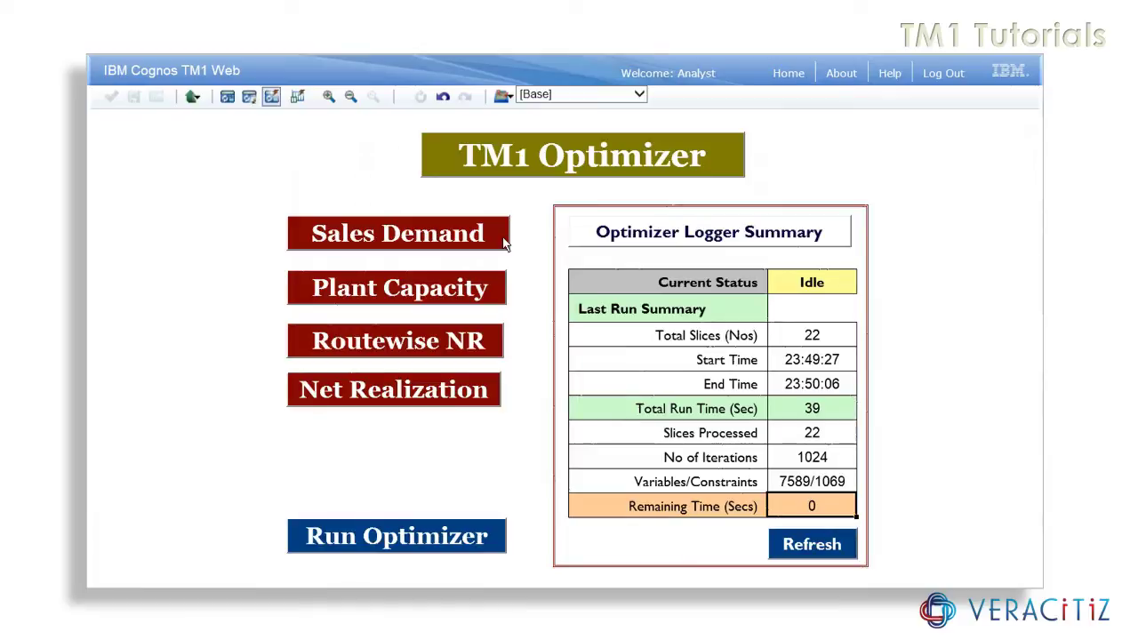
left_click(503, 240)
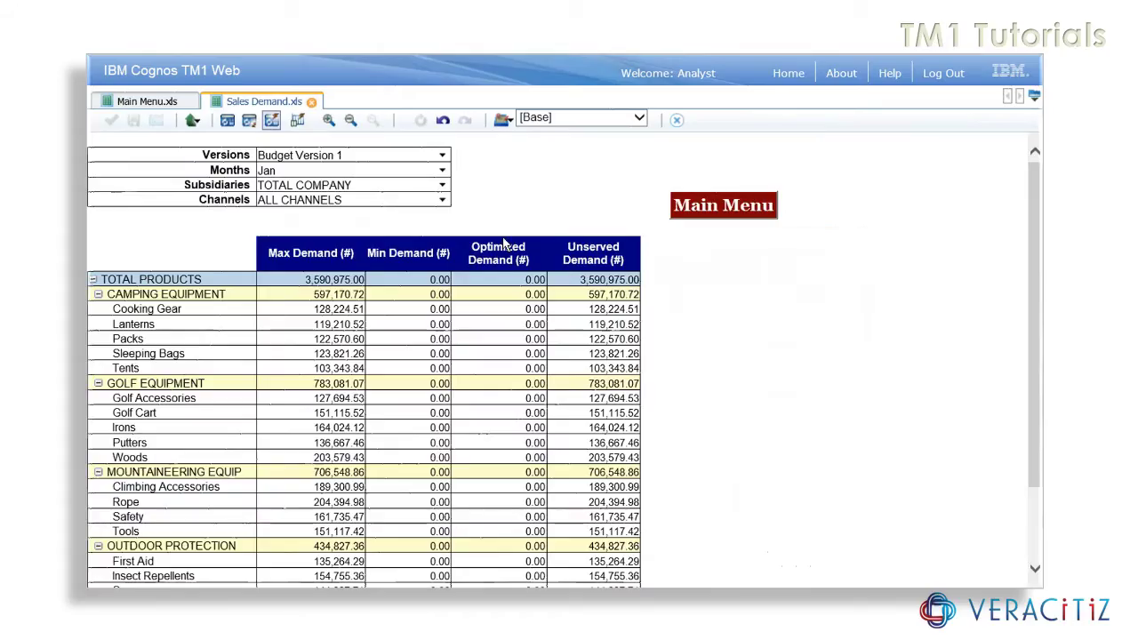
left_click(442, 185)
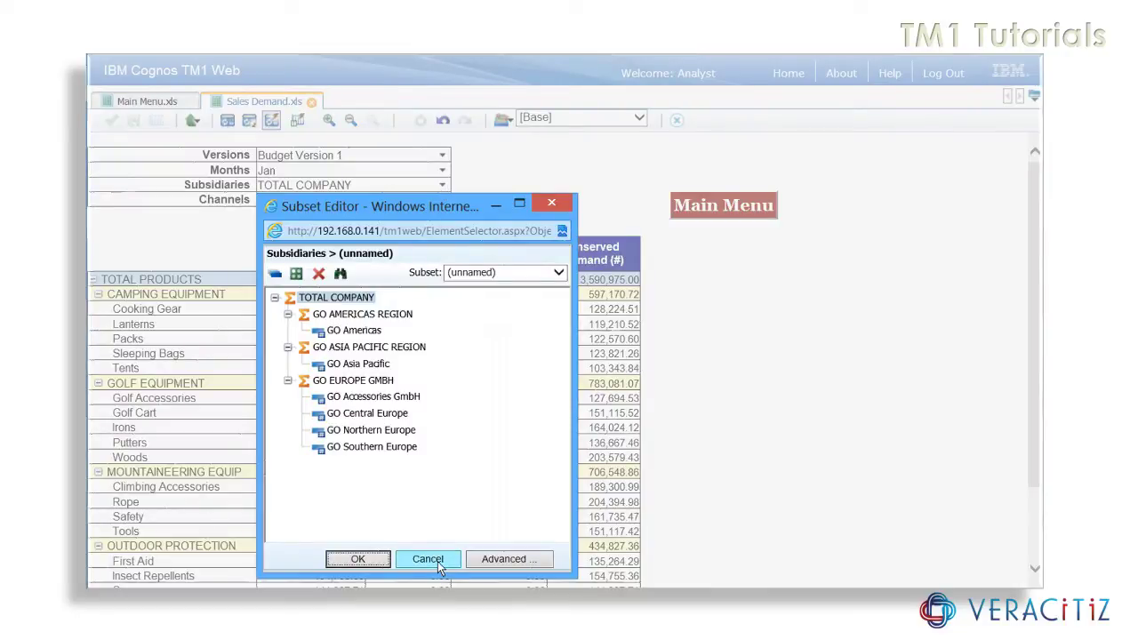
left_click(429, 559)
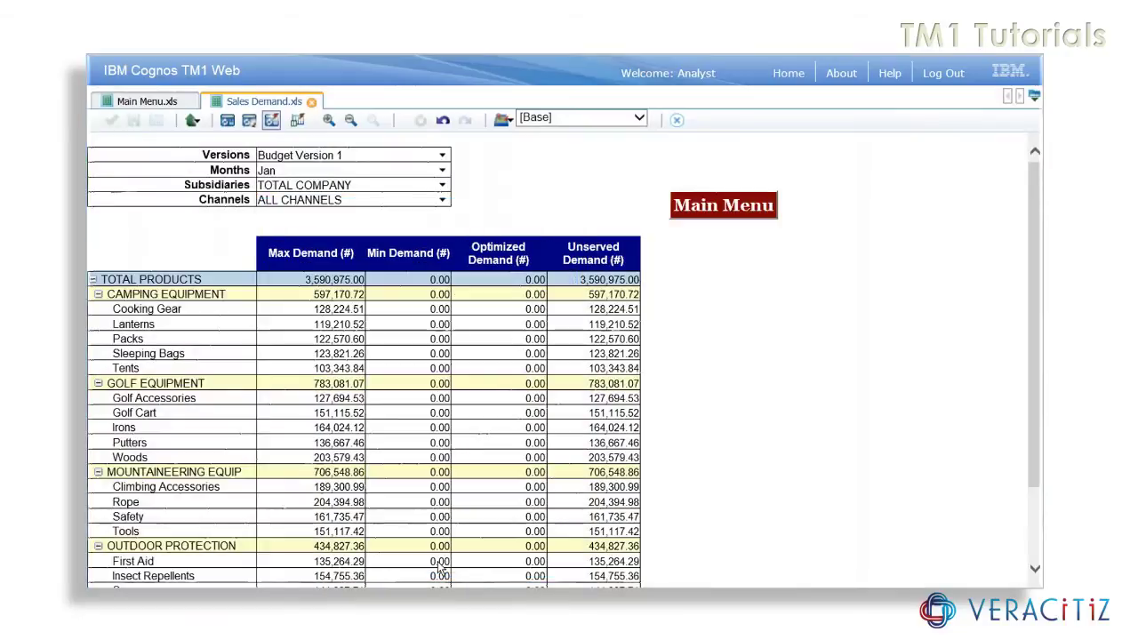
left_click_drag(320, 254, 326, 587)
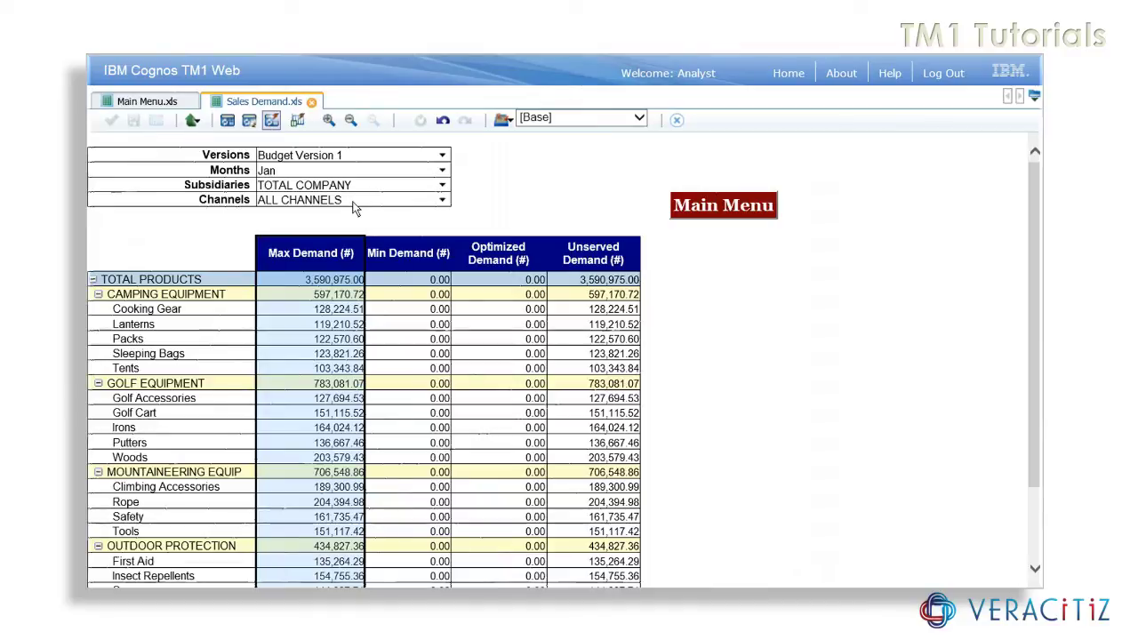
left_click_drag(247, 282, 306, 441)
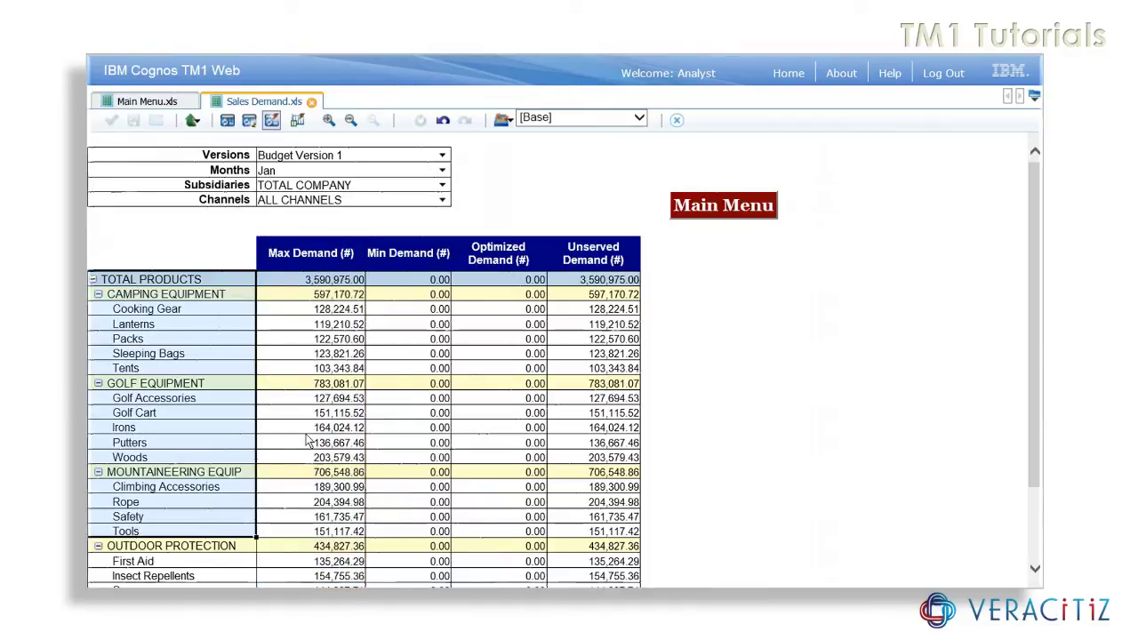
left_click(687, 208)
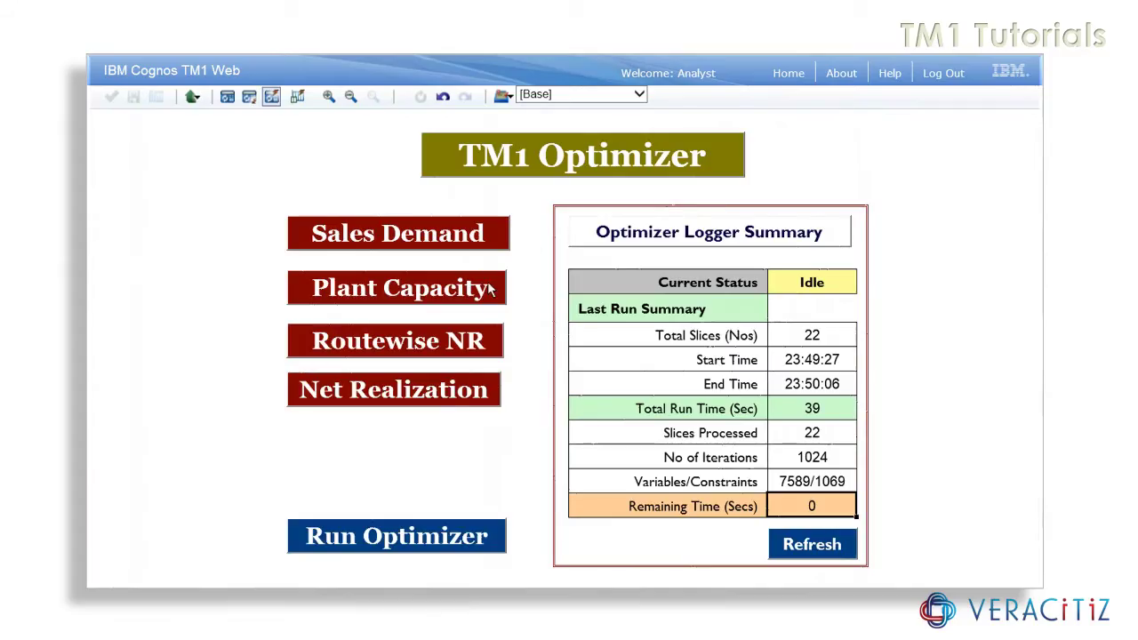
left_click(491, 289)
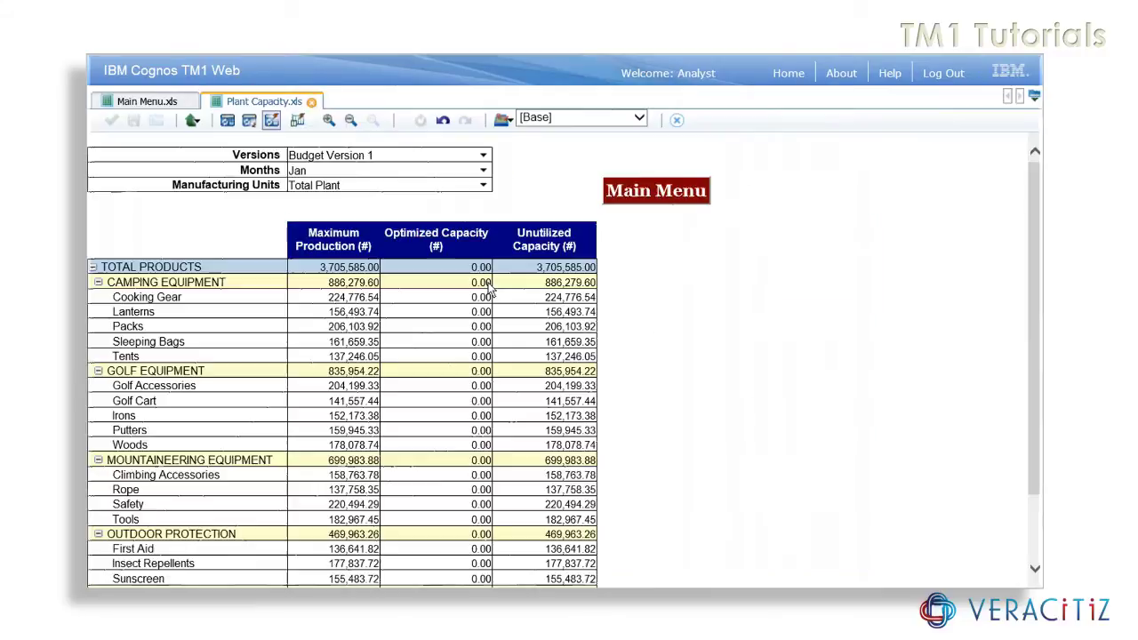
left_click(484, 187)
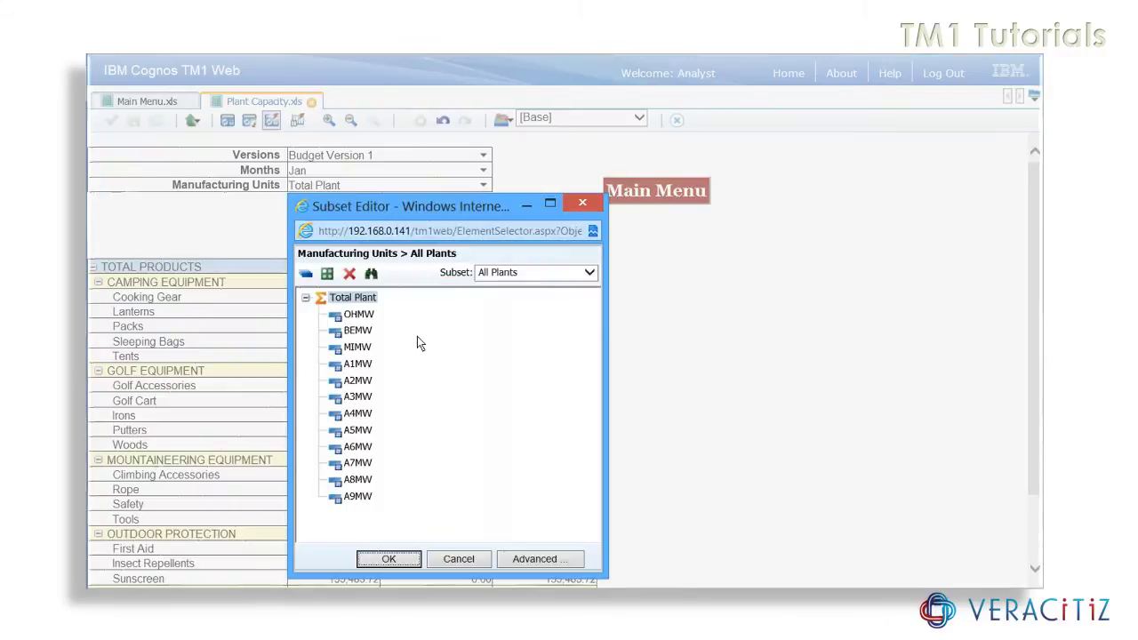
left_click(444, 553)
left_click_drag(338, 239, 336, 583)
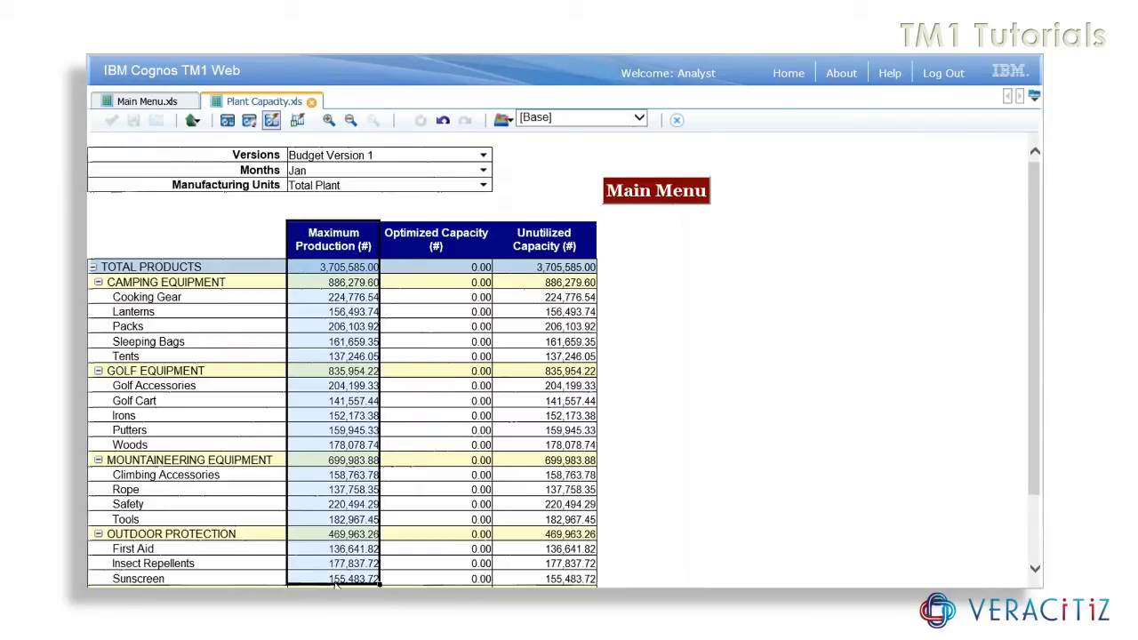
left_click(338, 188)
left_click(608, 194)
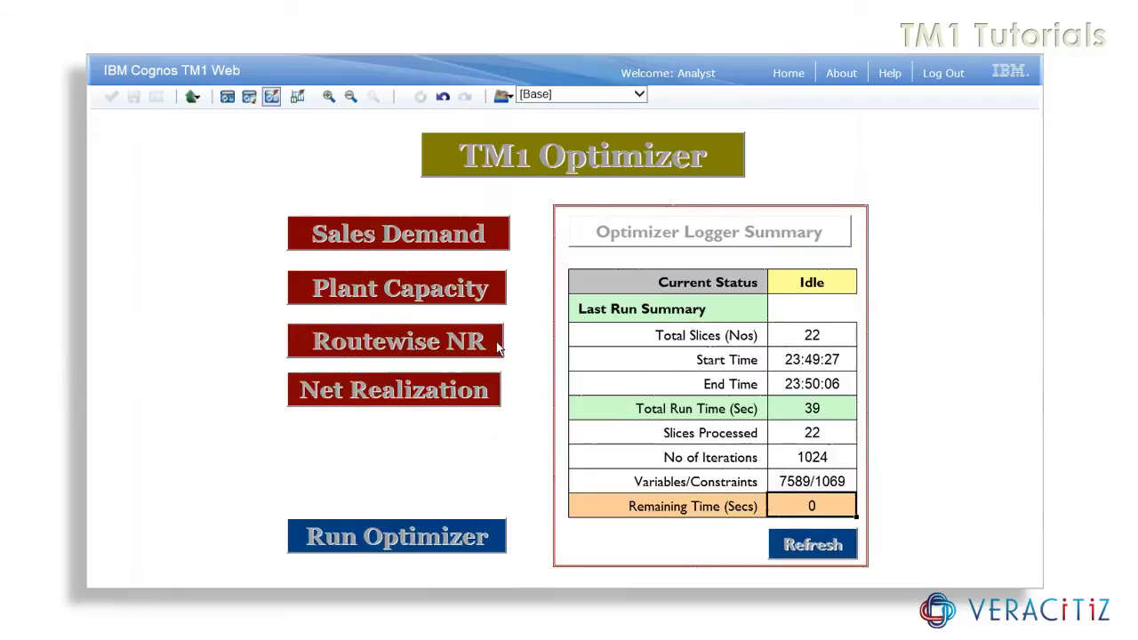
left_click(496, 345)
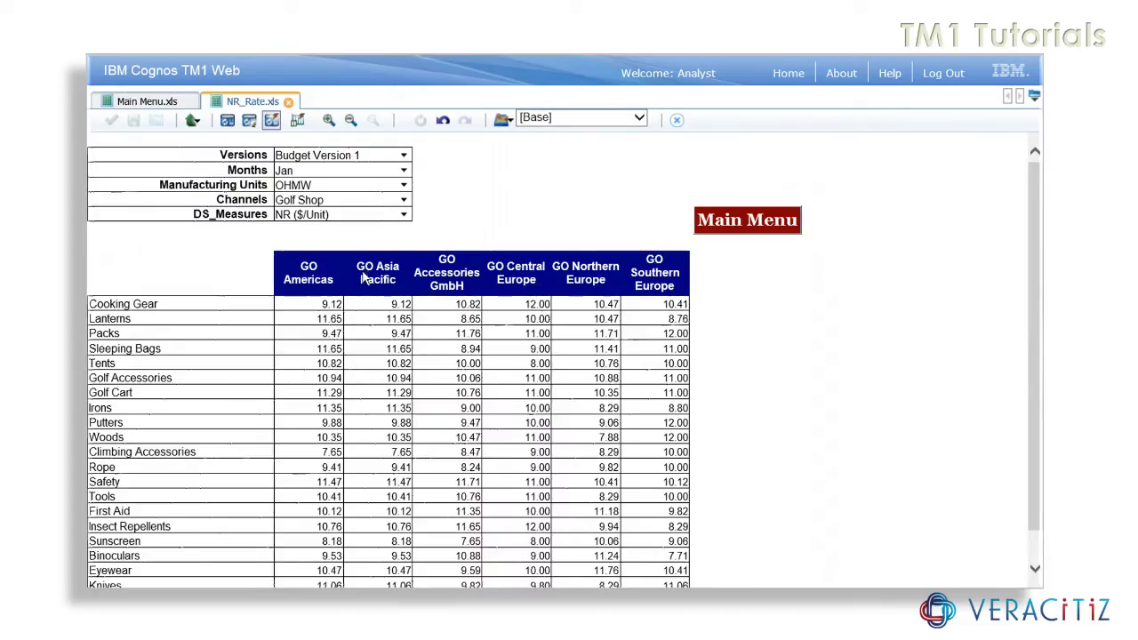
left_click(388, 197)
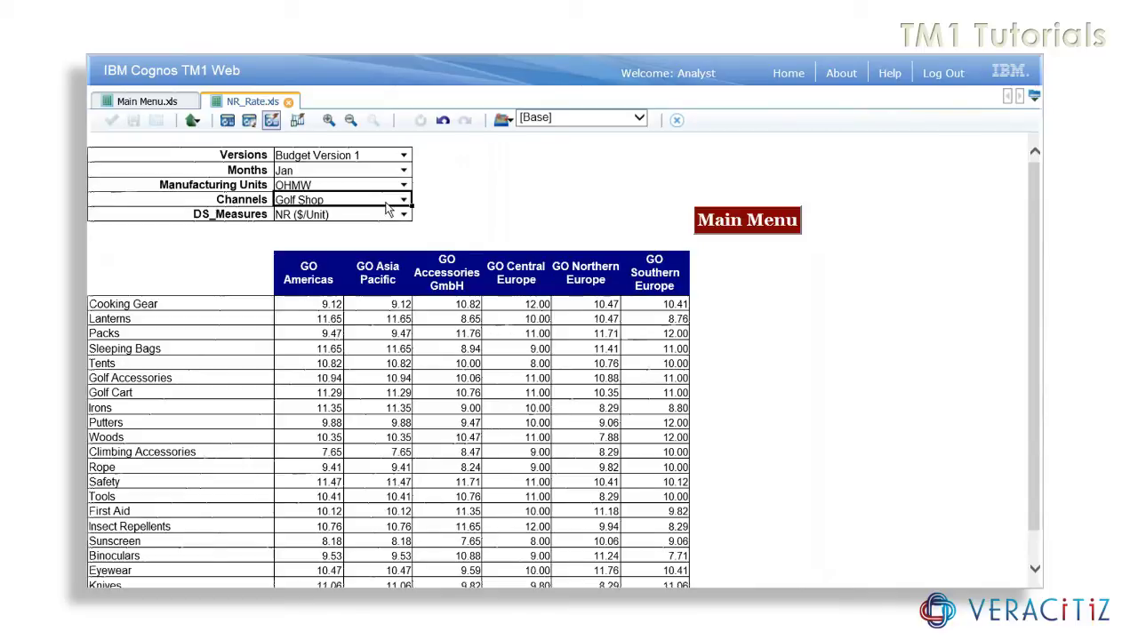
left_click_drag(325, 304, 676, 571)
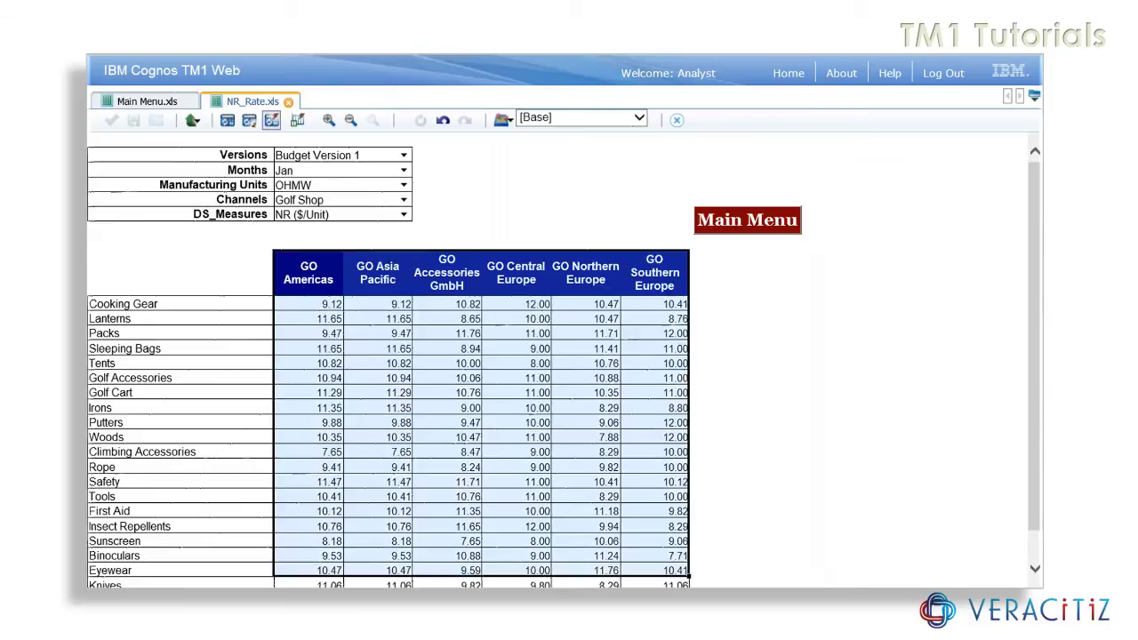
left_click_drag(311, 284, 738, 233)
left_click(738, 228)
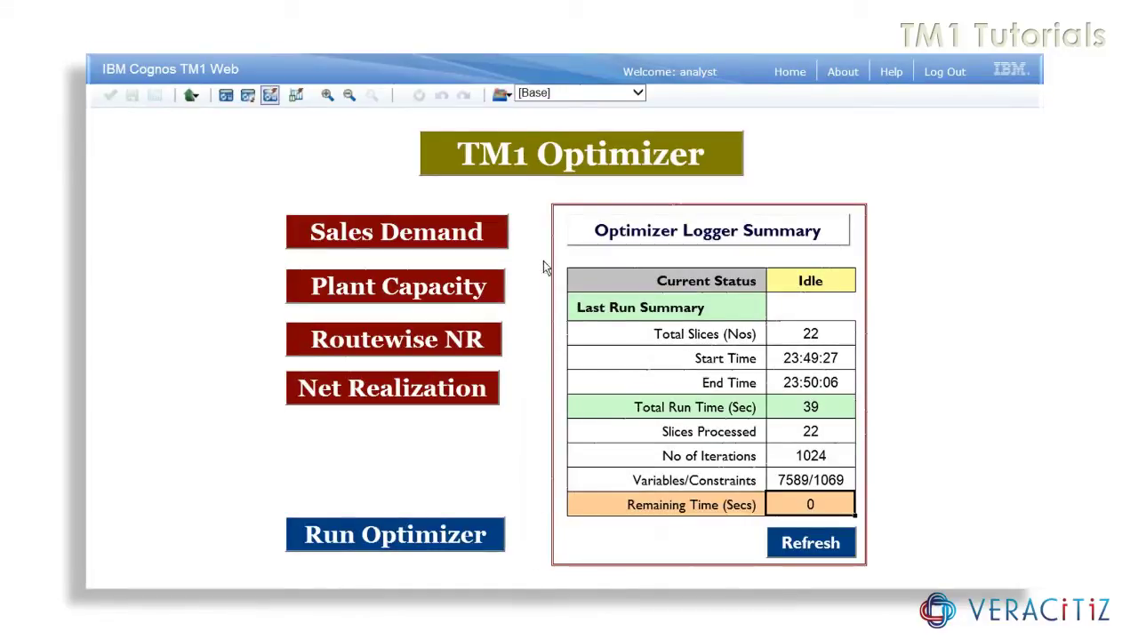
left_click(490, 400)
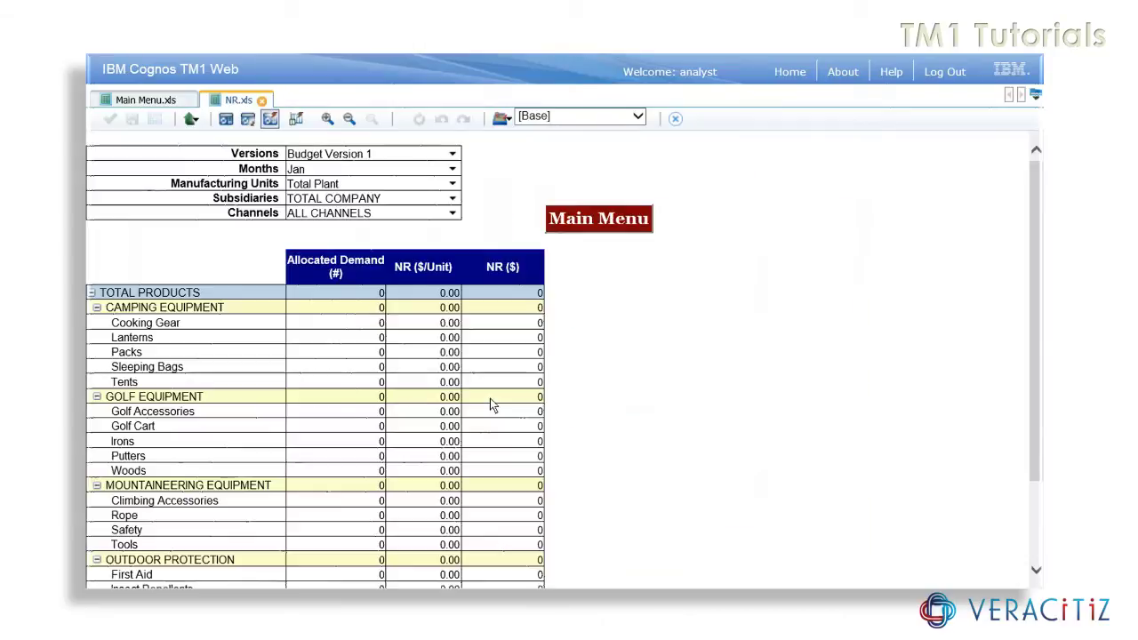
left_click(521, 297)
left_click_drag(361, 295, 329, 531)
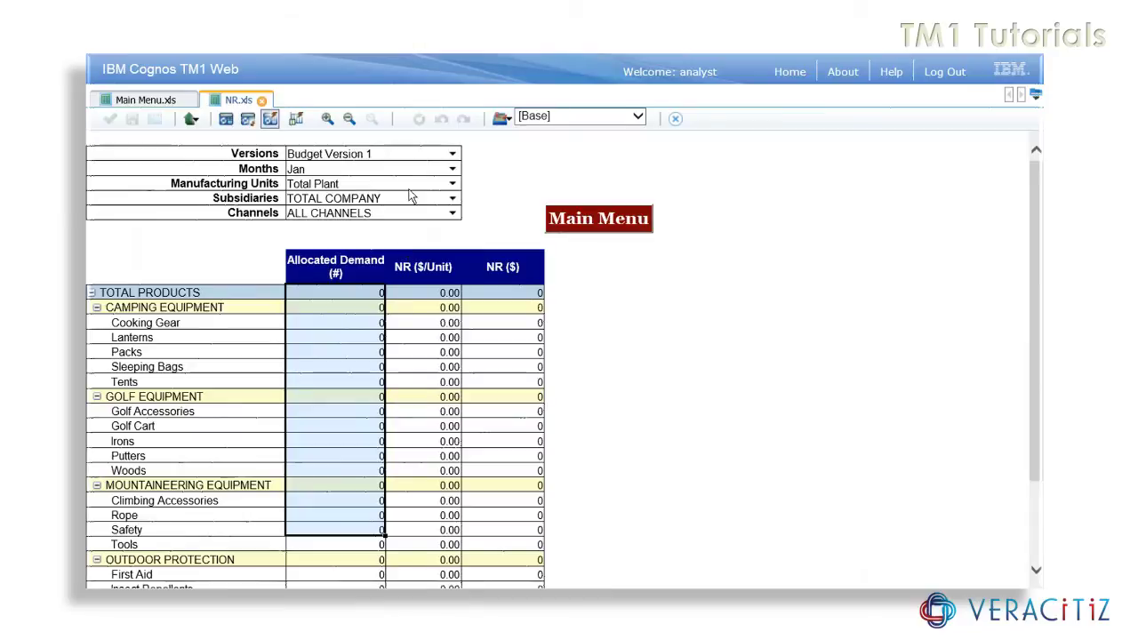
left_click_drag(411, 198, 412, 217)
left_click(608, 220)
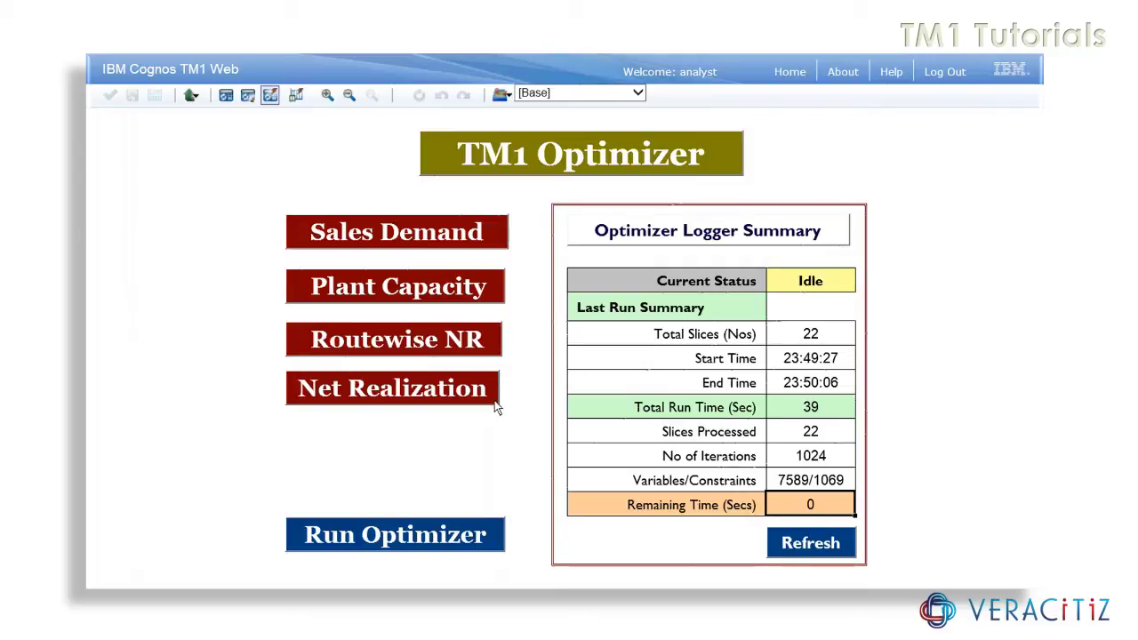
Start a new optimizer run, confirm it, and check its running progress in the logger summary
left_click(493, 541)
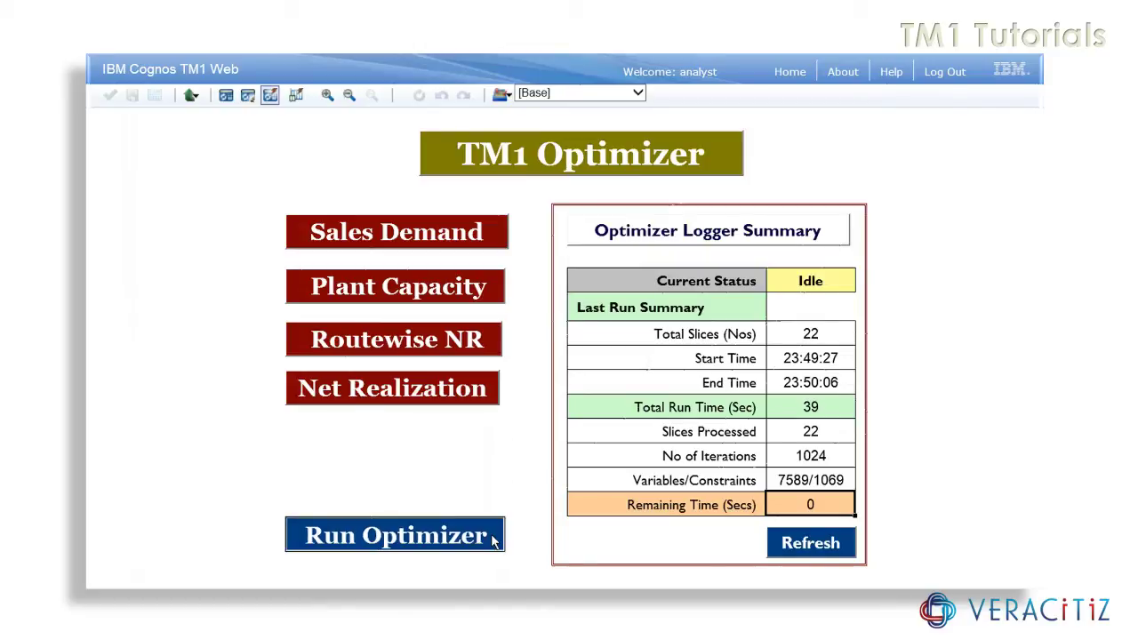
left_click(600, 392)
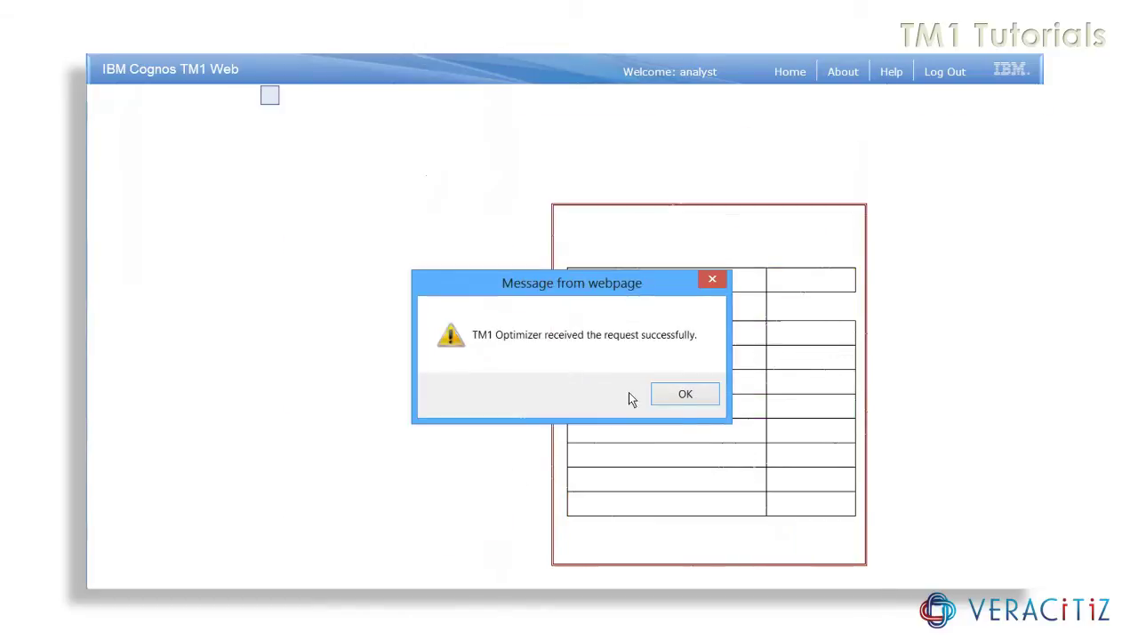
left_click(684, 396)
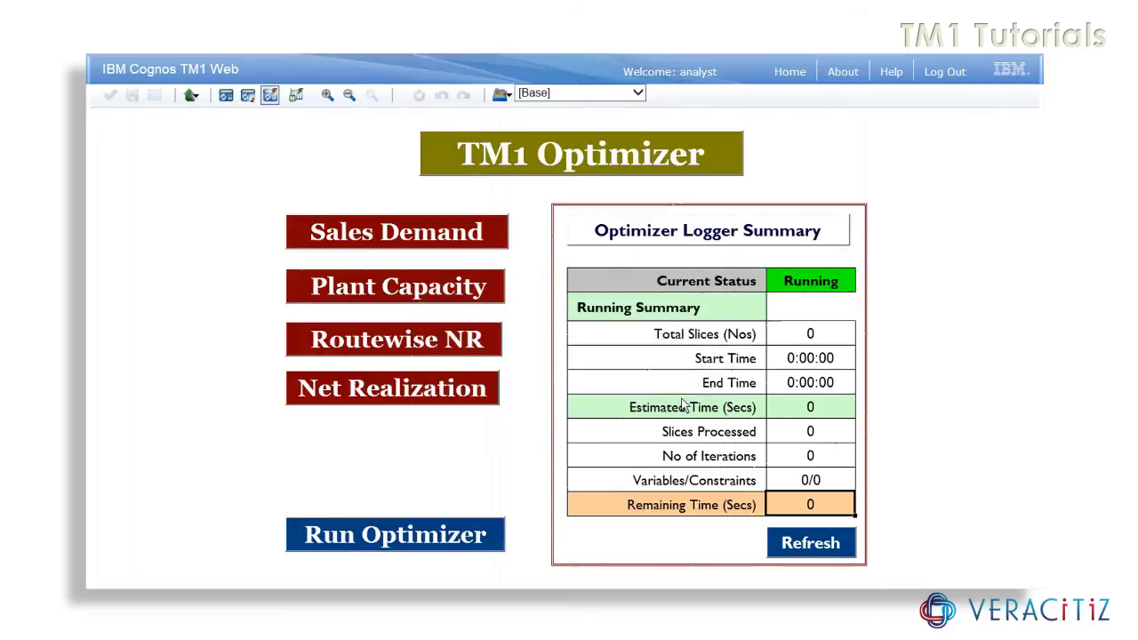
left_click_drag(813, 338, 800, 506)
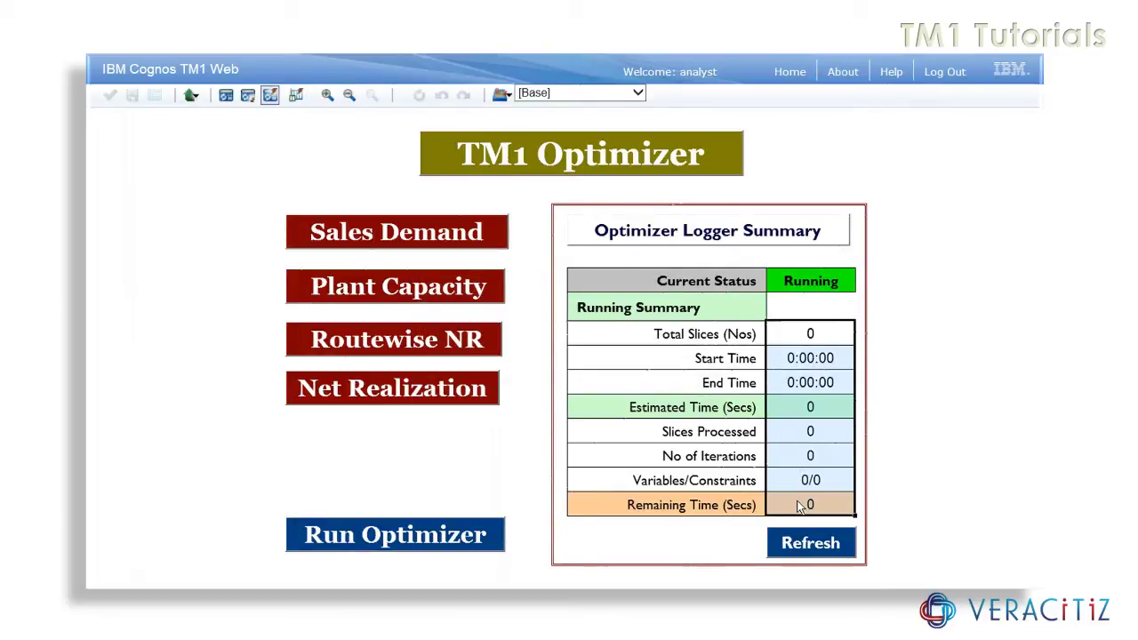
left_click(848, 551)
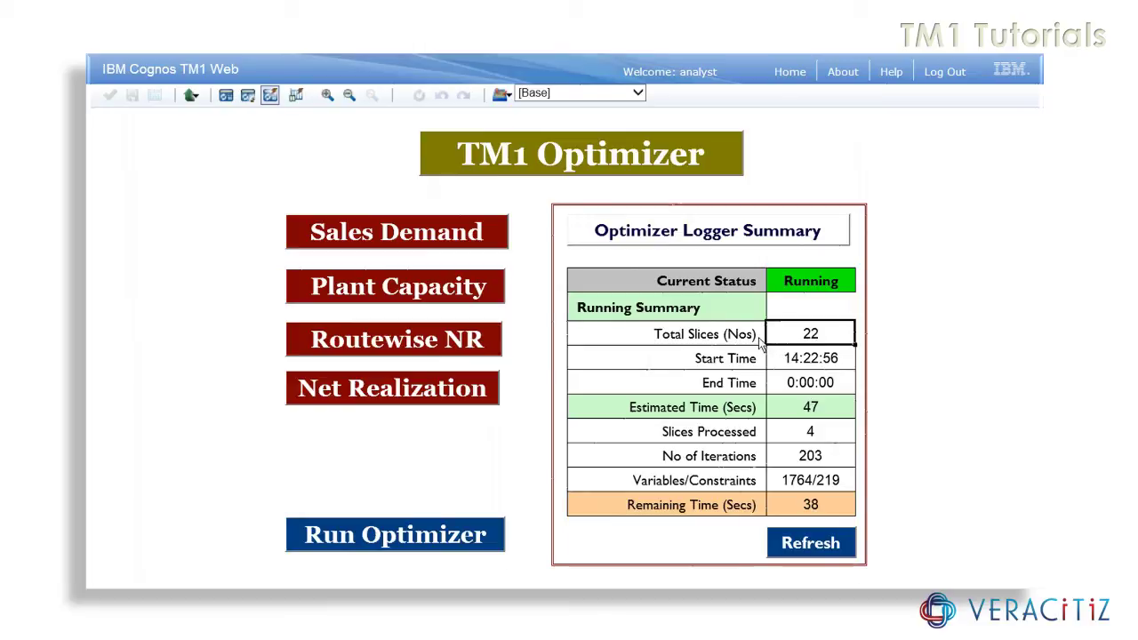
Refresh the logger summary, checking Estimated Time, Slices Processed and No of Iterations
left_click(836, 418)
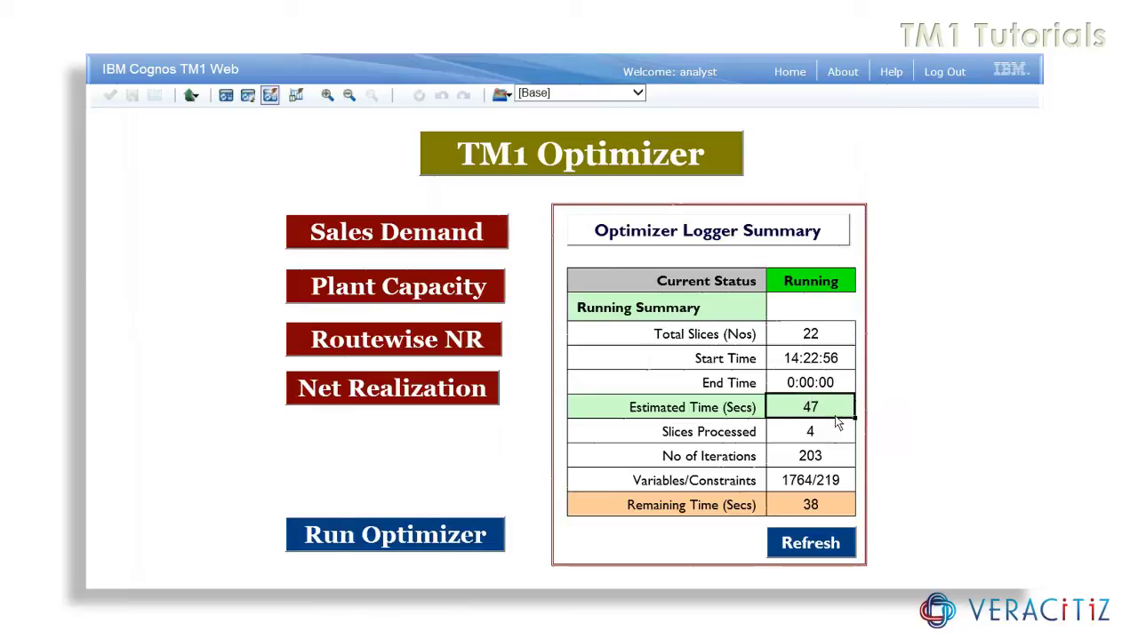
left_click(850, 550)
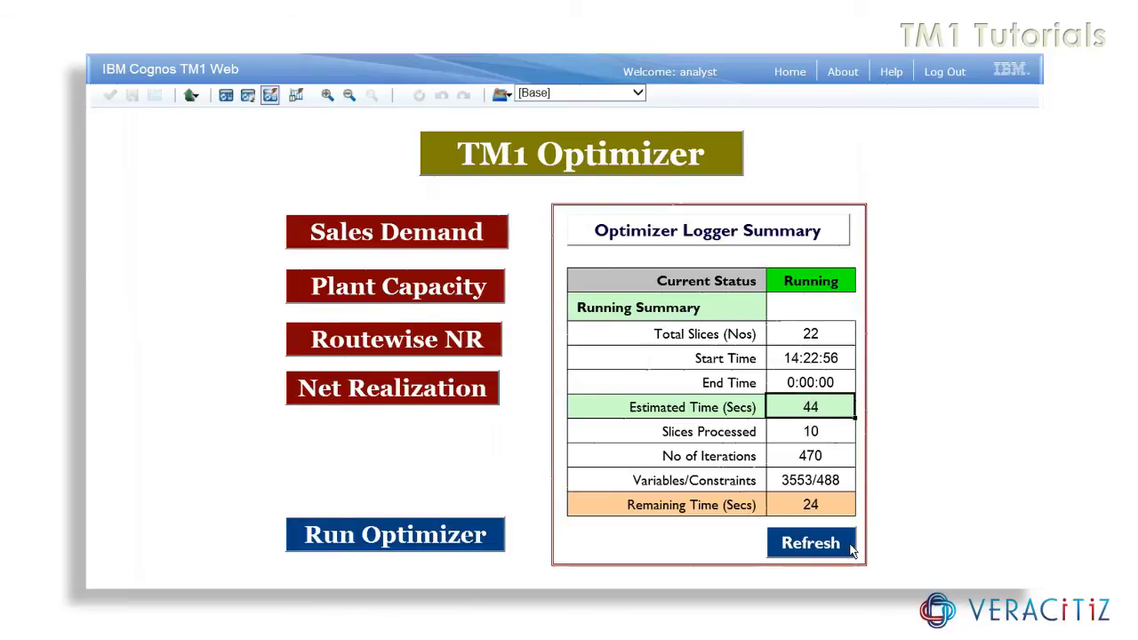
left_click(852, 551)
left_click(851, 551)
left_click(852, 485)
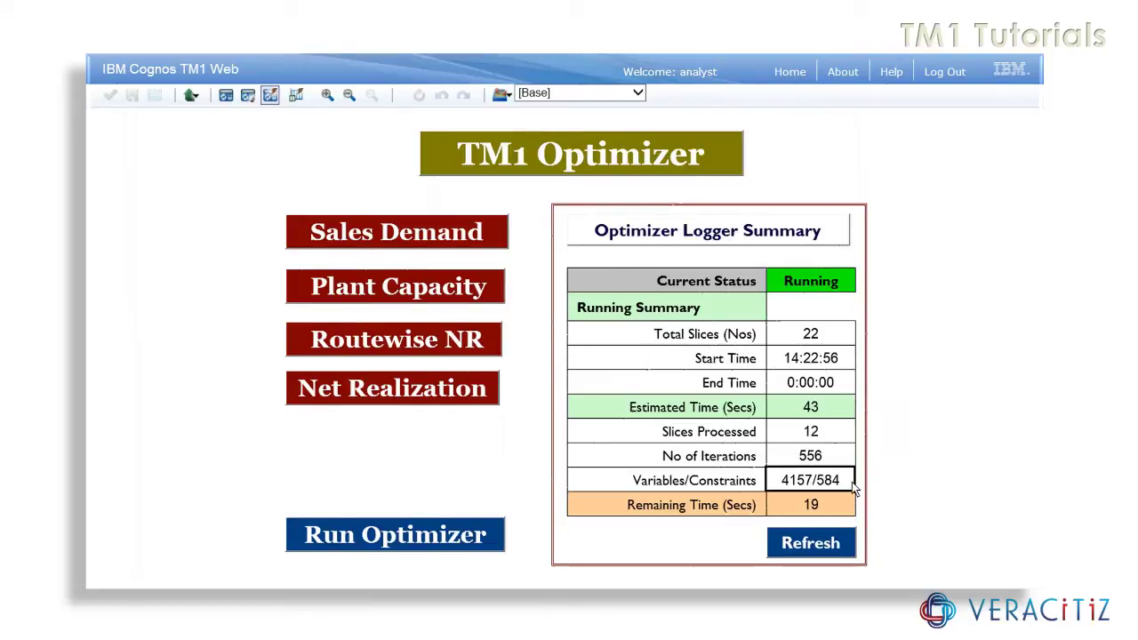
left_click(847, 437)
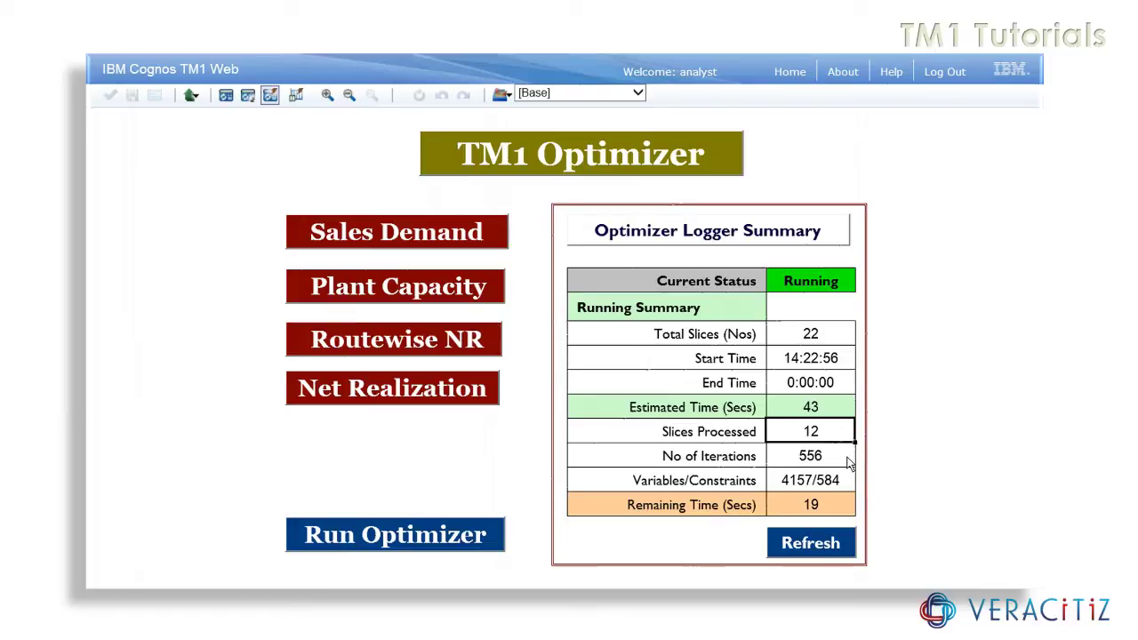
left_click(847, 461)
Refresh until the run shows Idle: 22 slices, 42 seconds, 1022 iterations; then open Net Realization
left_click(845, 545)
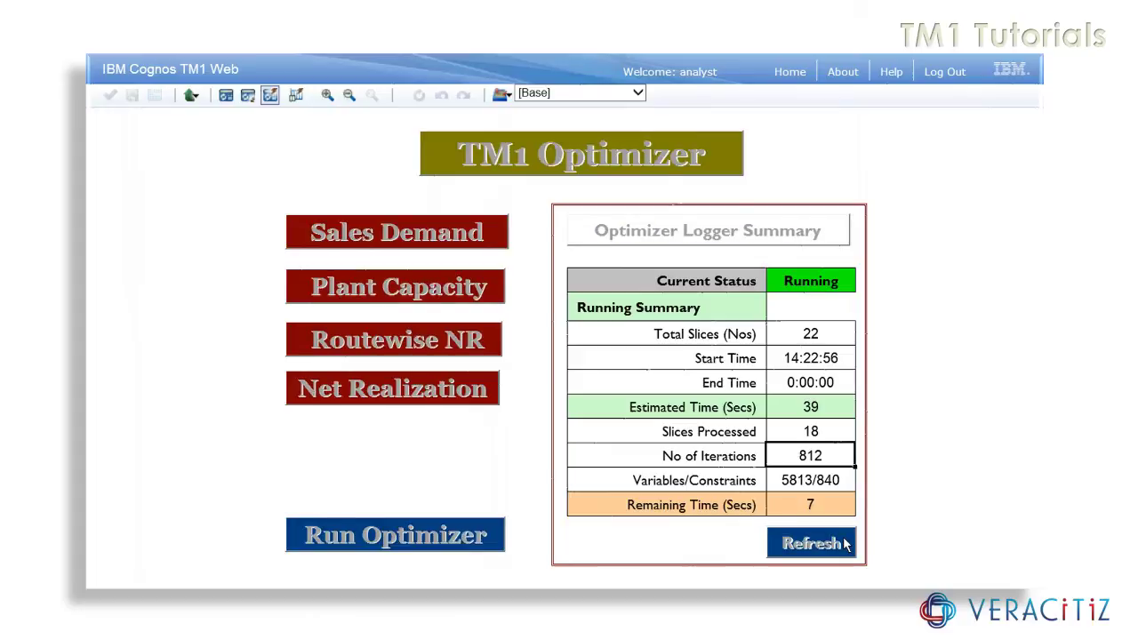
left_click(850, 543)
left_click(850, 543)
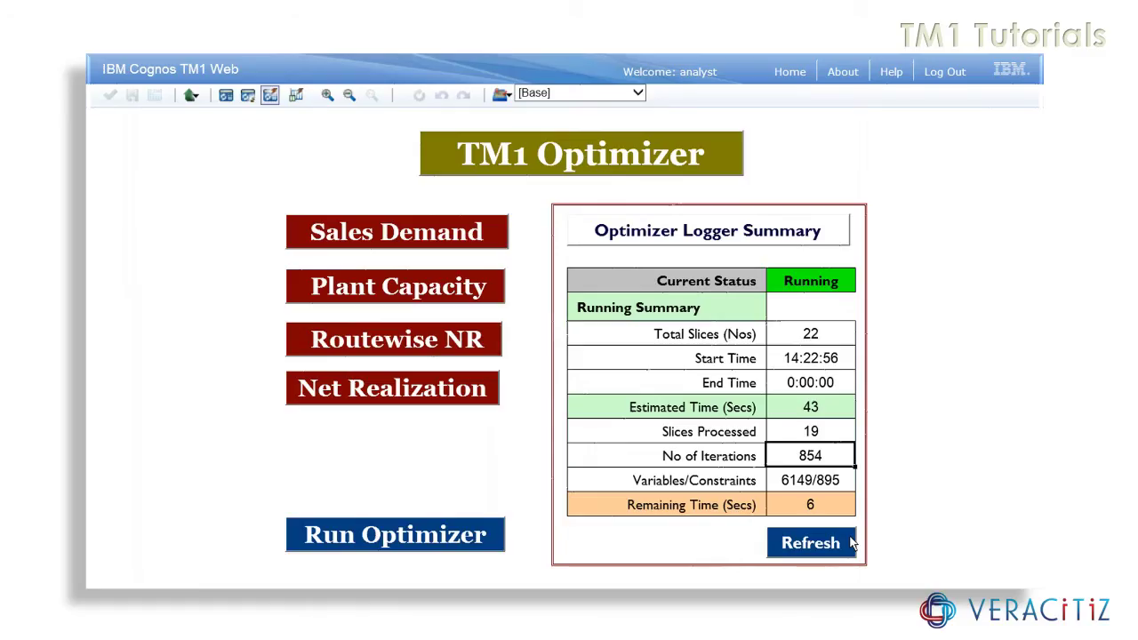
left_click(850, 542)
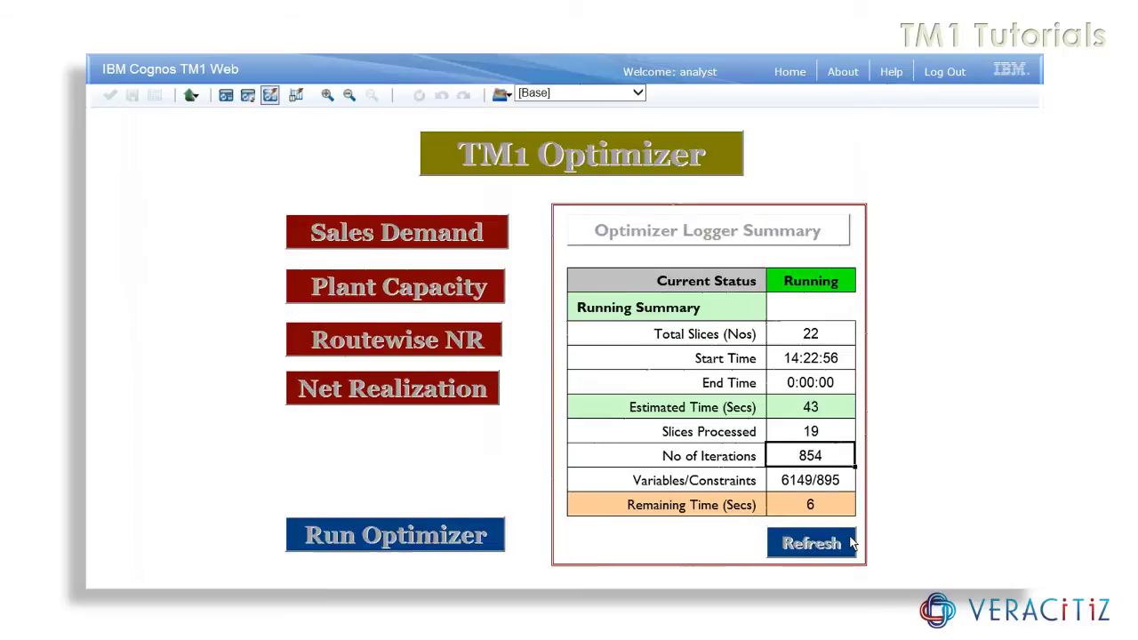
left_click(850, 542)
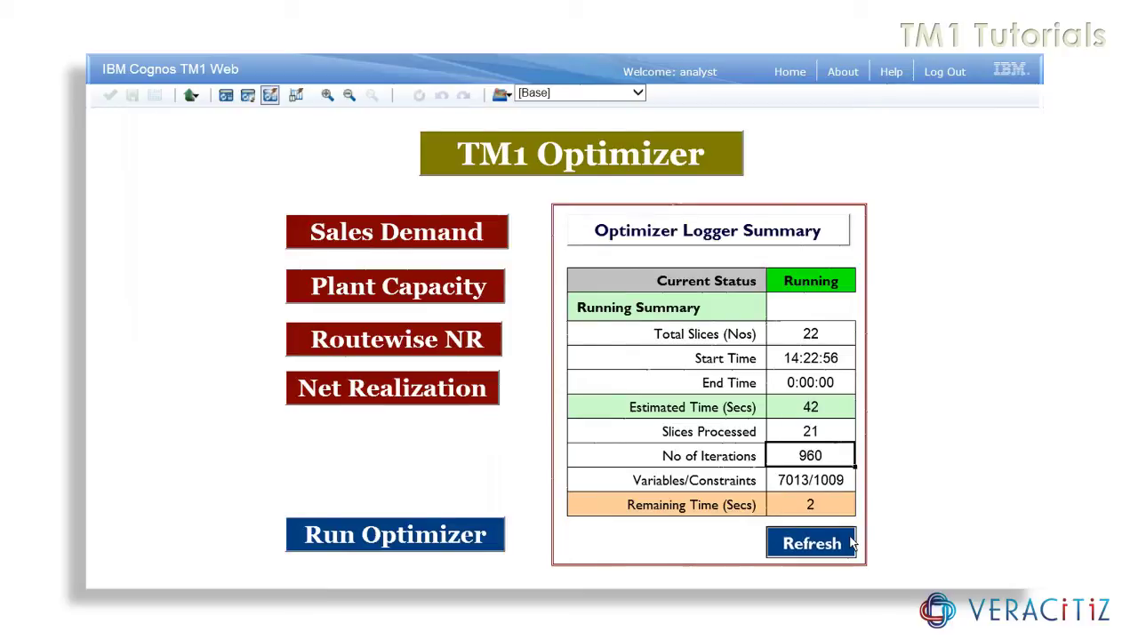
left_click(850, 543)
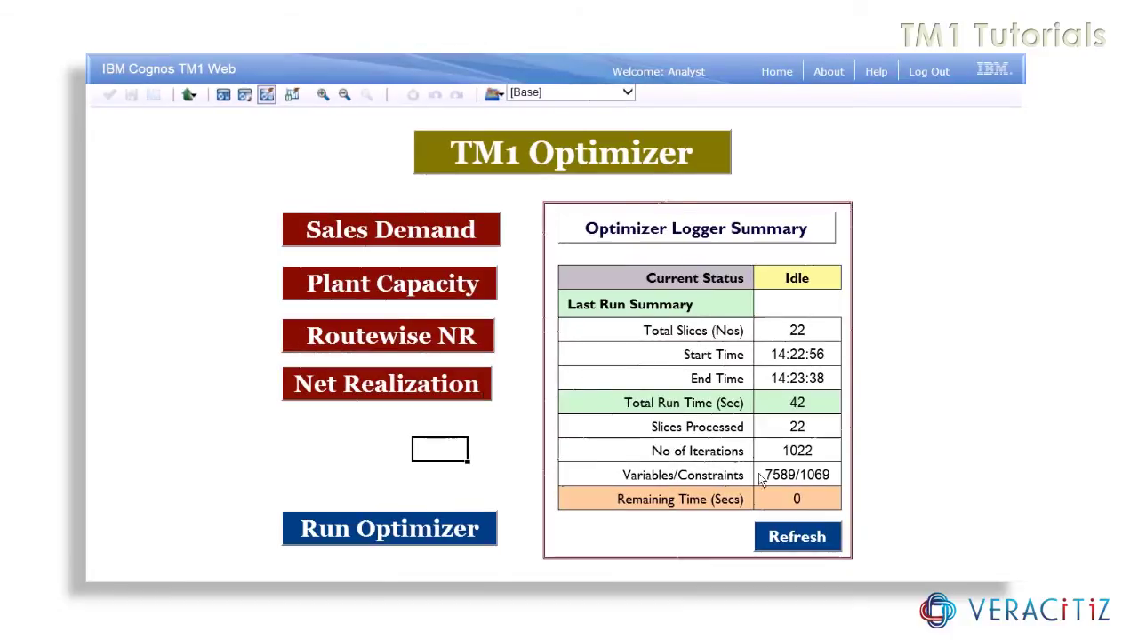
left_click(488, 397)
left_click_drag(369, 292, 352, 582)
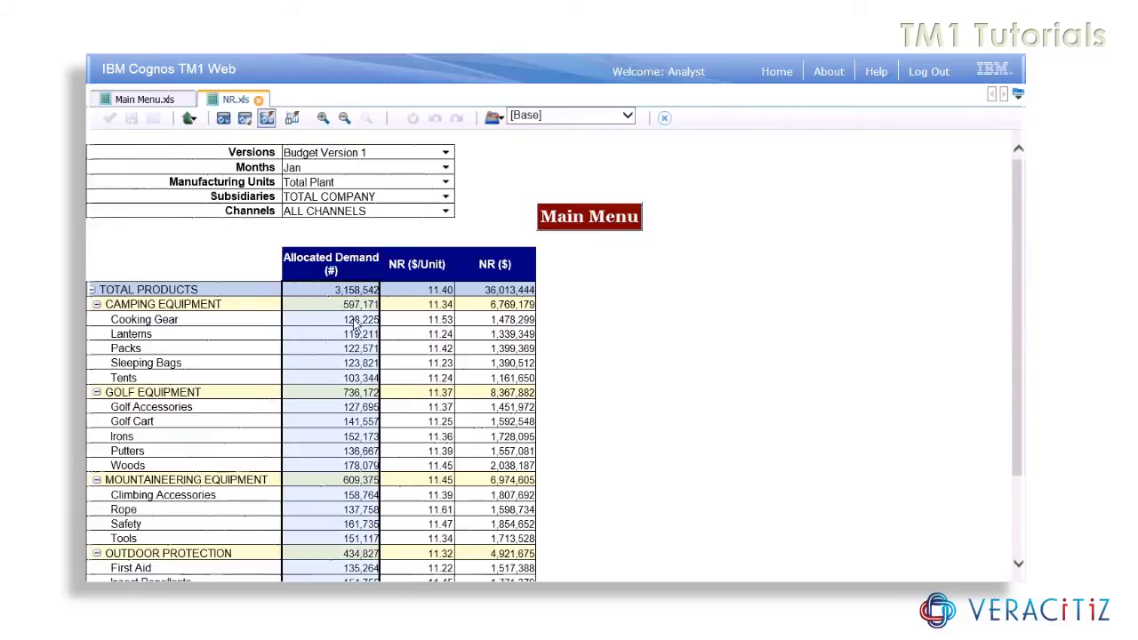
left_click(407, 292)
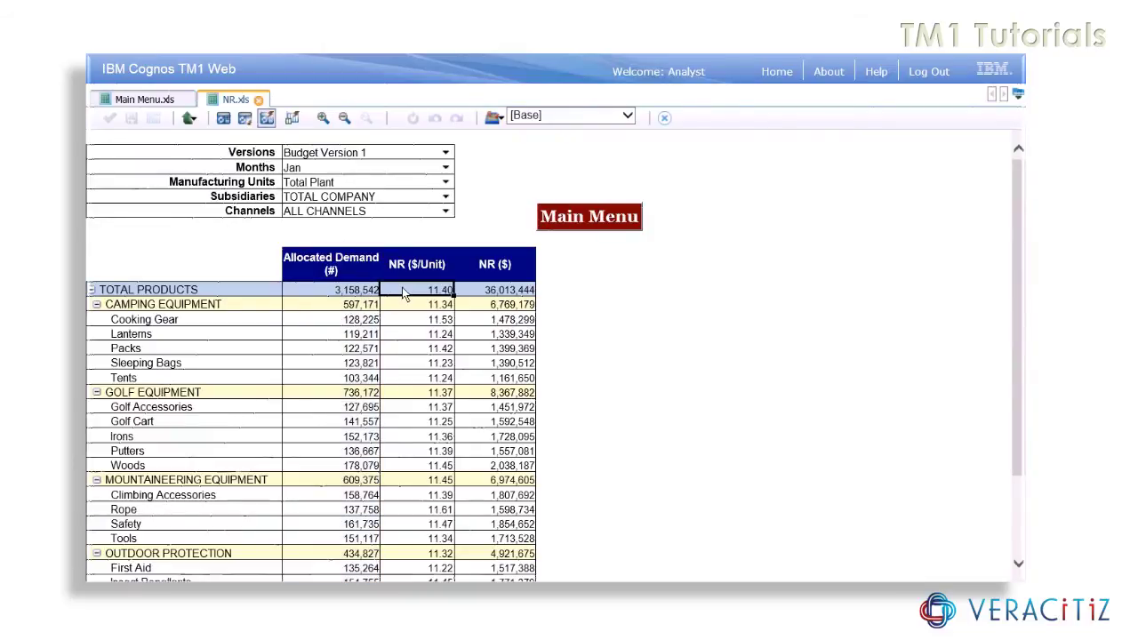
left_click_drag(503, 271, 508, 297)
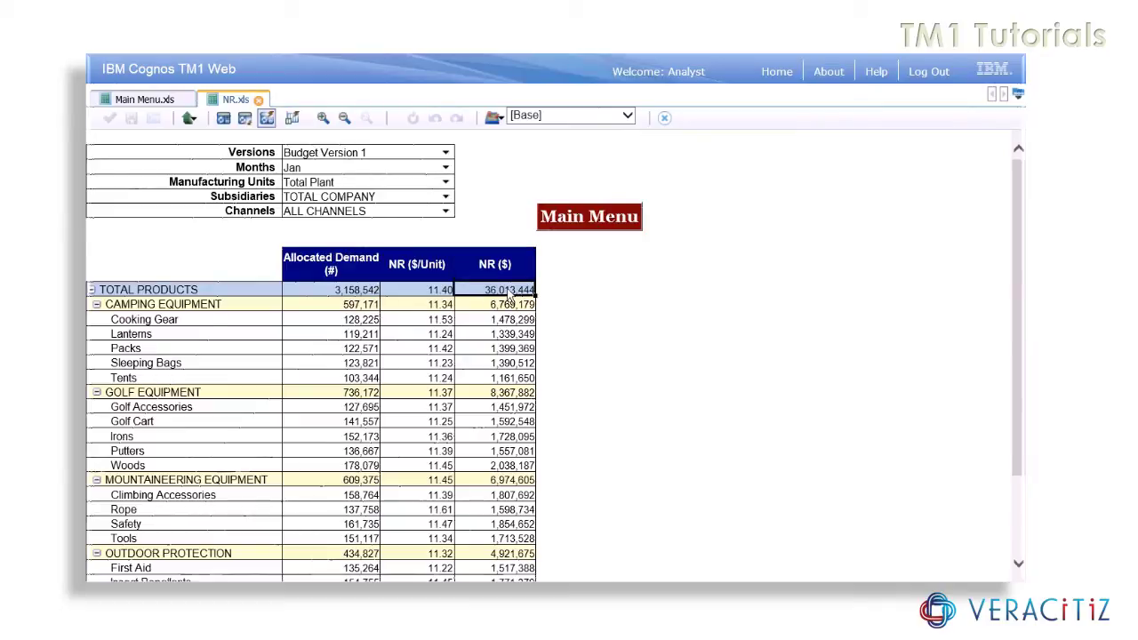
left_click(587, 227)
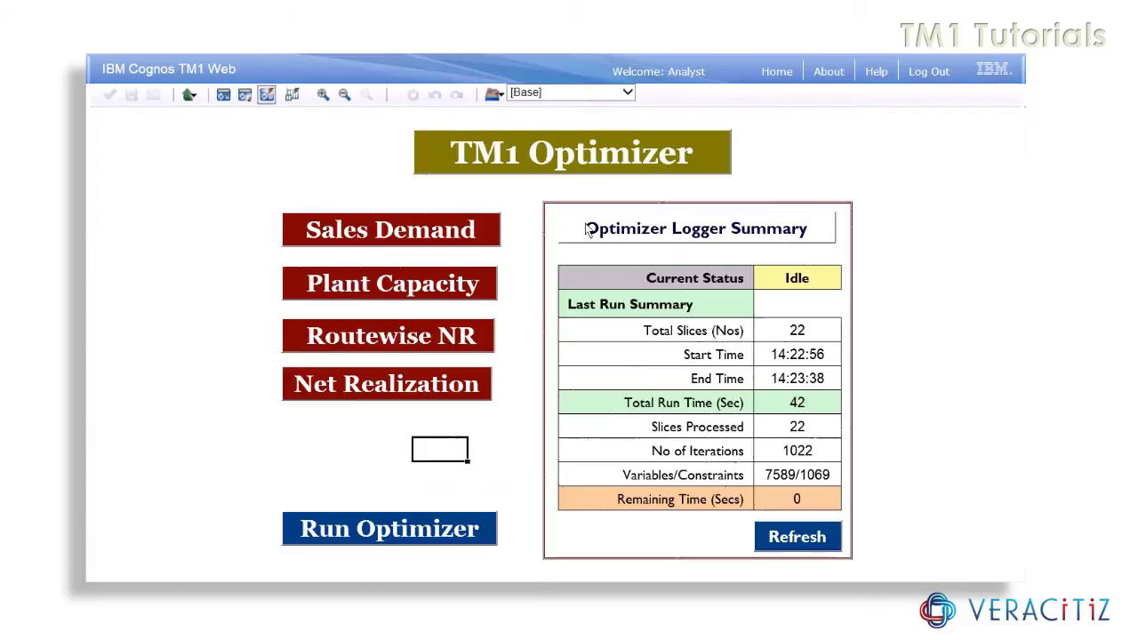
Open Sales Demand and review the Optimized Demand and Max Demand values
left_click(492, 247)
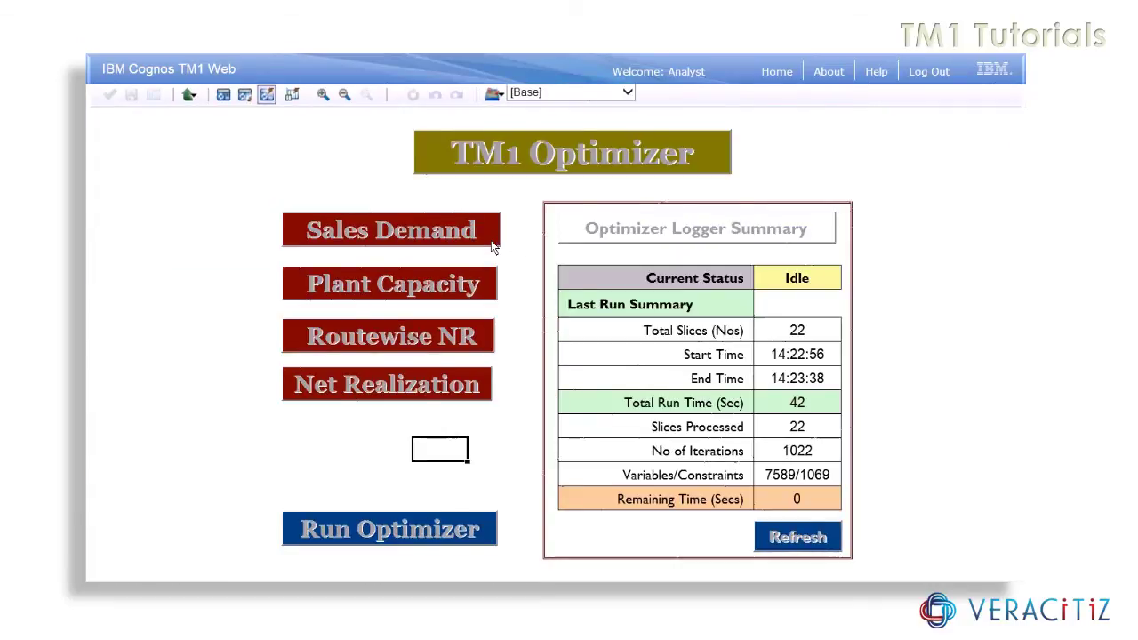
left_click_drag(498, 279, 489, 569)
left_click(489, 569)
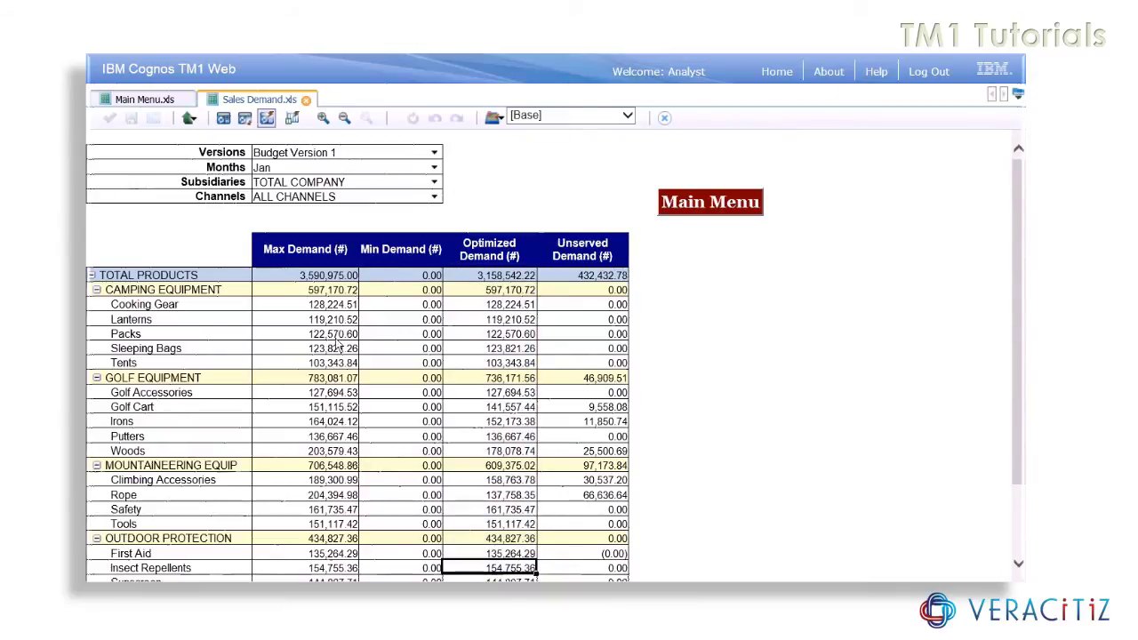
left_click_drag(351, 277, 333, 573)
left_click(334, 576)
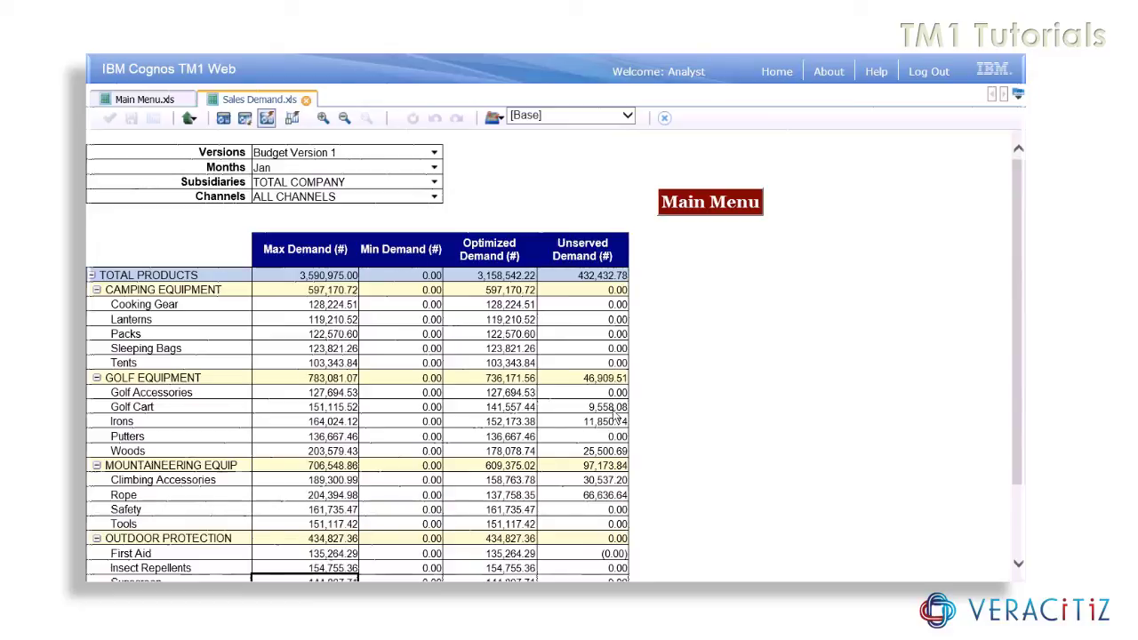
Check unserved demand per product and the 432,432.78 total, then open Plant Capacity
left_click_drag(605, 271, 622, 572)
left_click(619, 573)
left_click(608, 498)
left_click(609, 485)
left_click(610, 451)
left_click(610, 422)
left_click(611, 407)
left_click(610, 276)
left_click(704, 206)
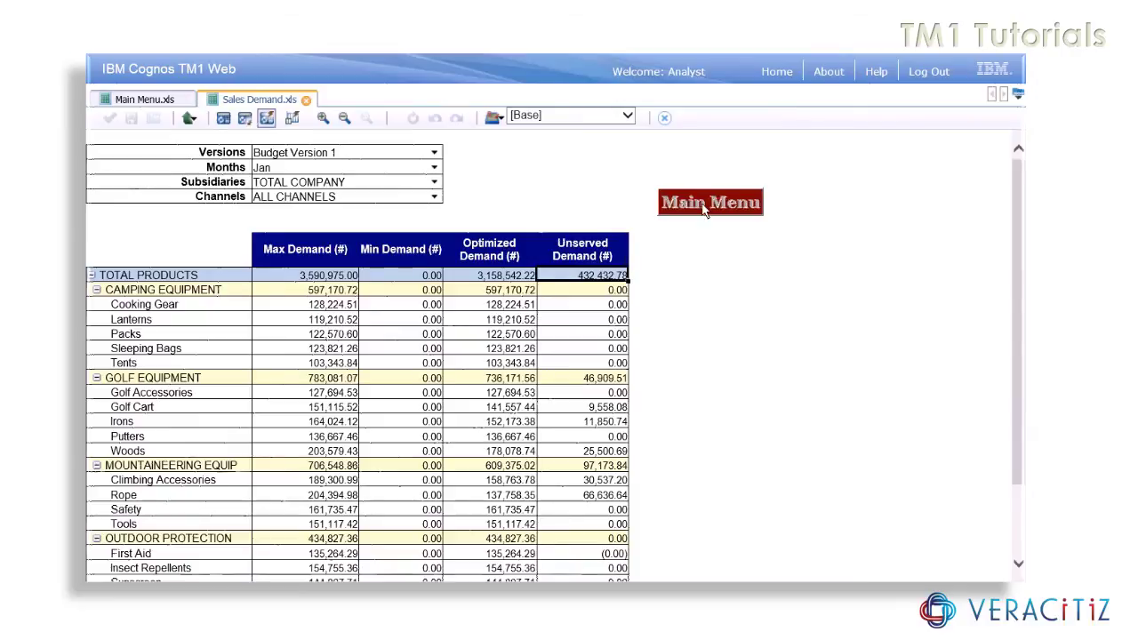
left_click(487, 282)
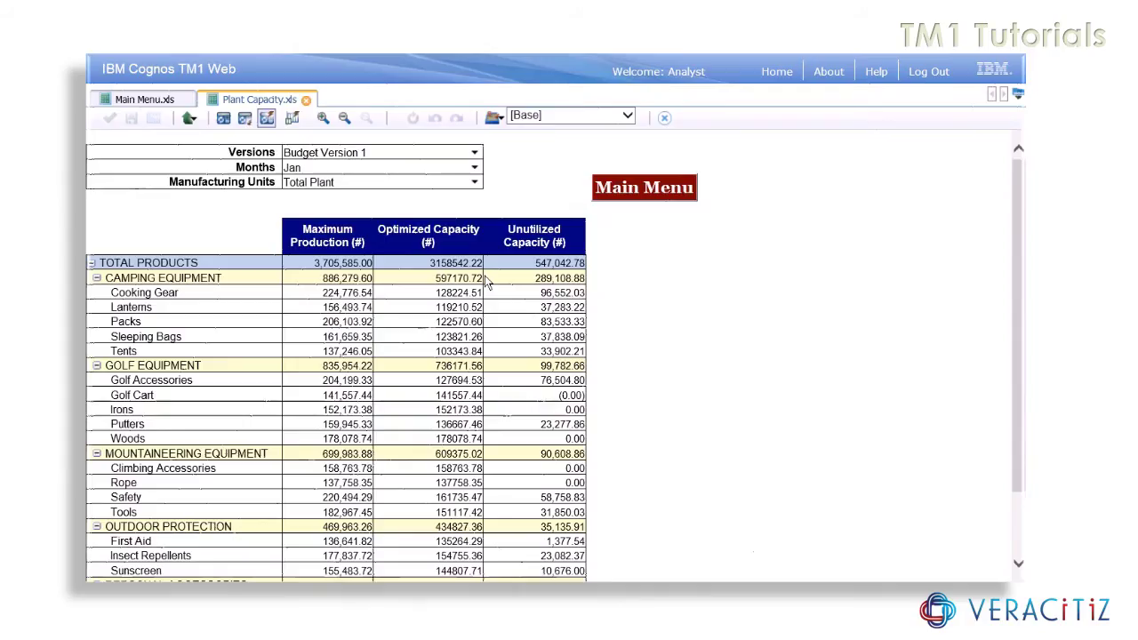
Compare optimized capacity with maximum production and review unutilized capacity: 289,108.88 camping, 99,782.66 golf
left_click_drag(468, 269, 453, 574)
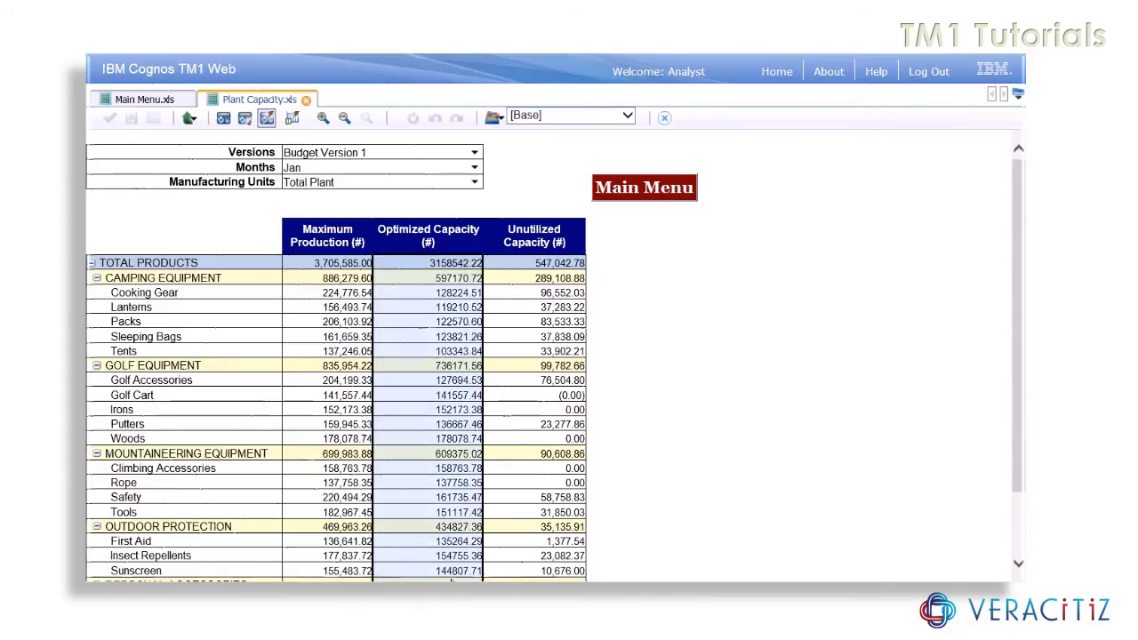
left_click_drag(365, 266, 385, 578)
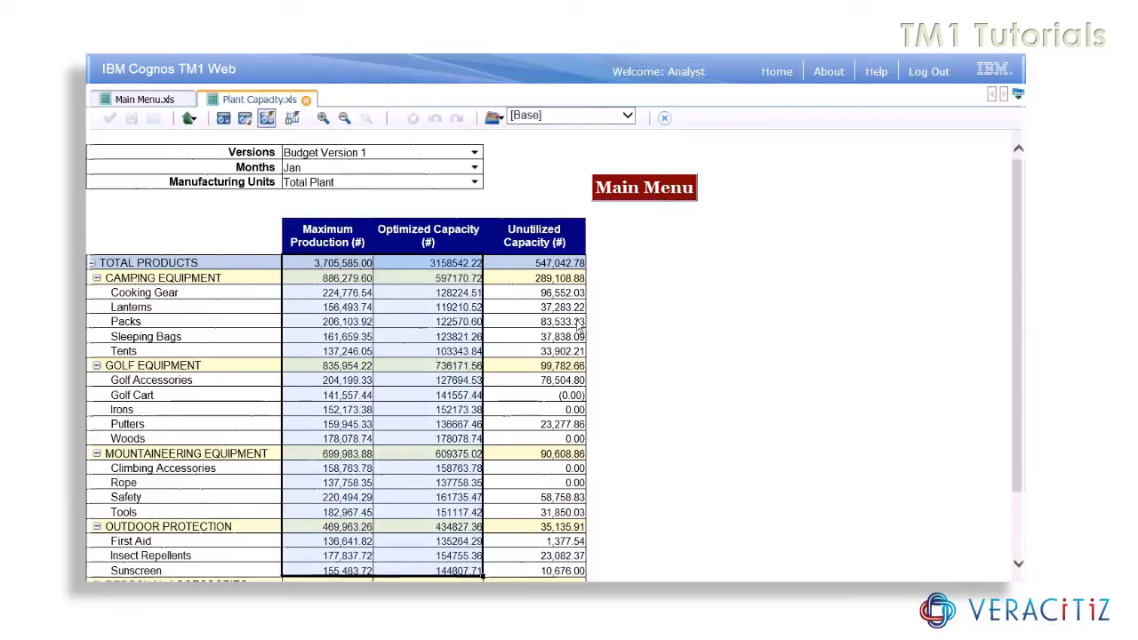
left_click_drag(580, 296, 554, 531)
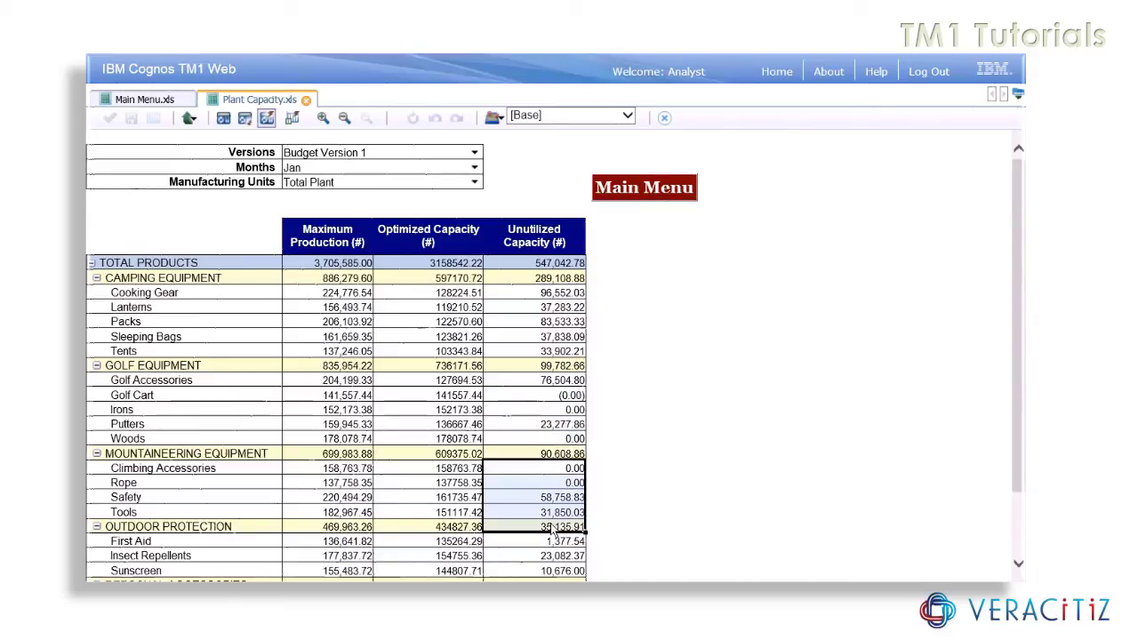
left_click(622, 191)
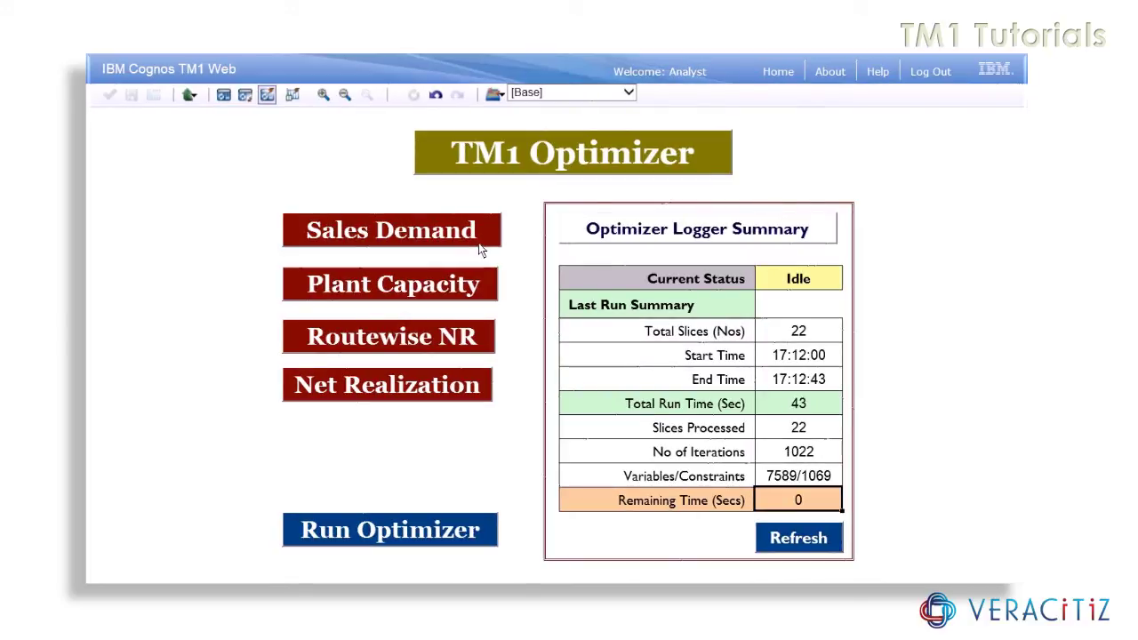
Open Sales Demand and filter the Subsidiaries to GO Americas
left_click(486, 245)
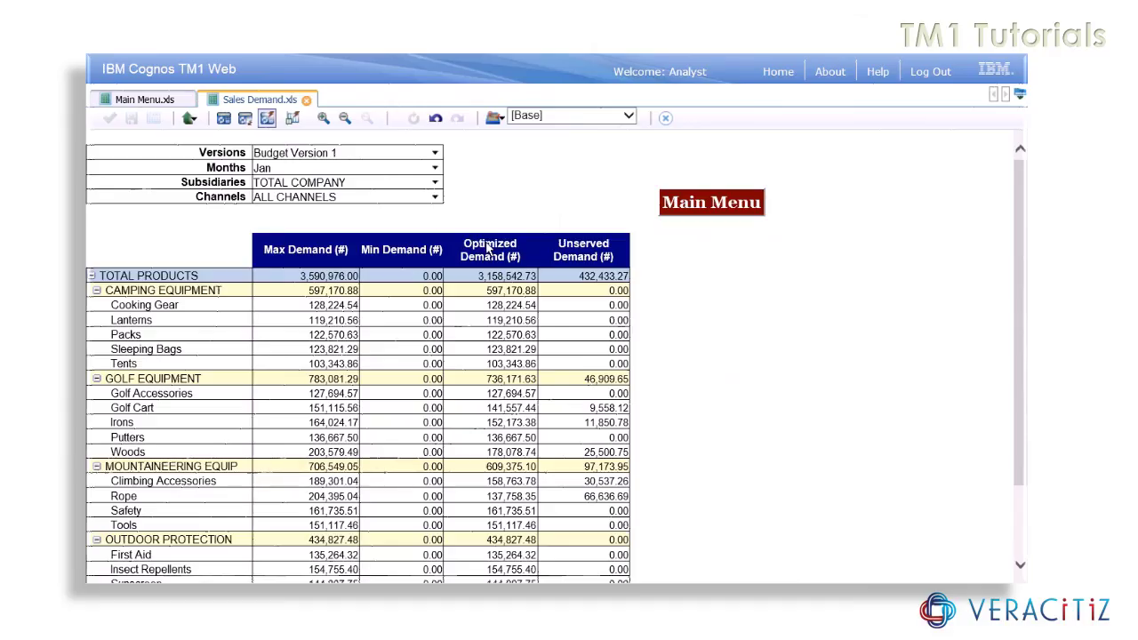
left_click(327, 278)
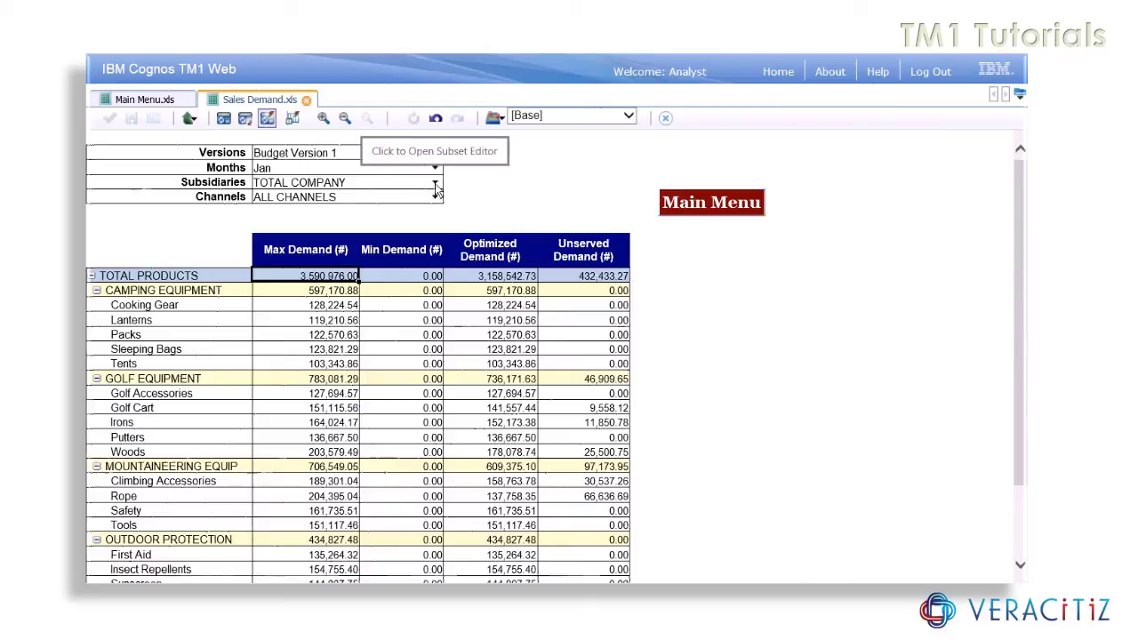
left_click(435, 189)
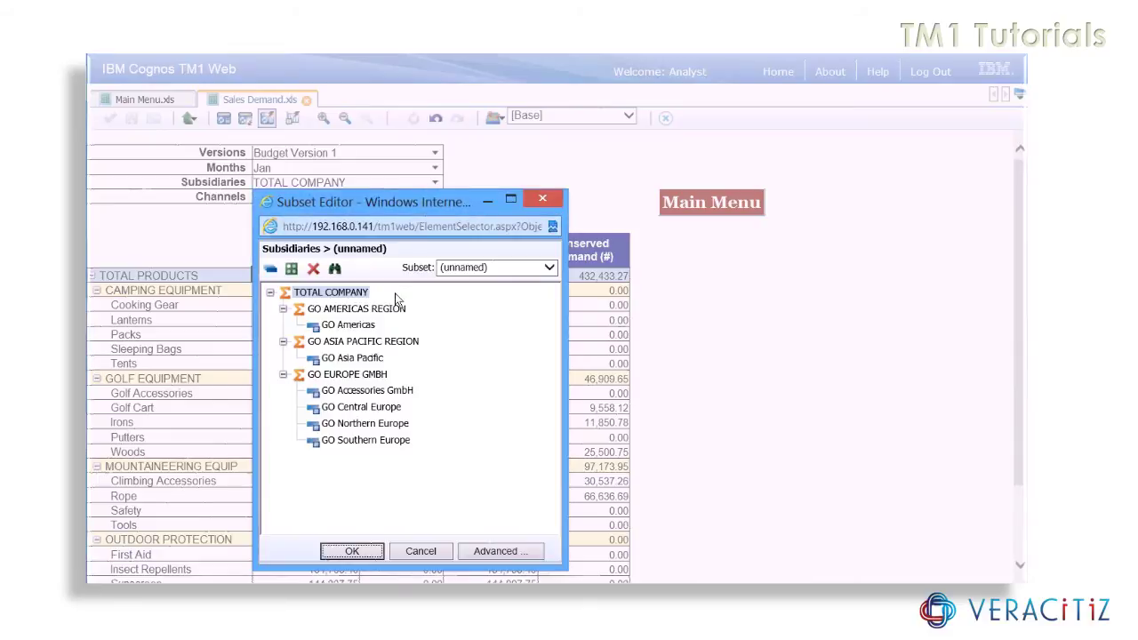
left_click(376, 325)
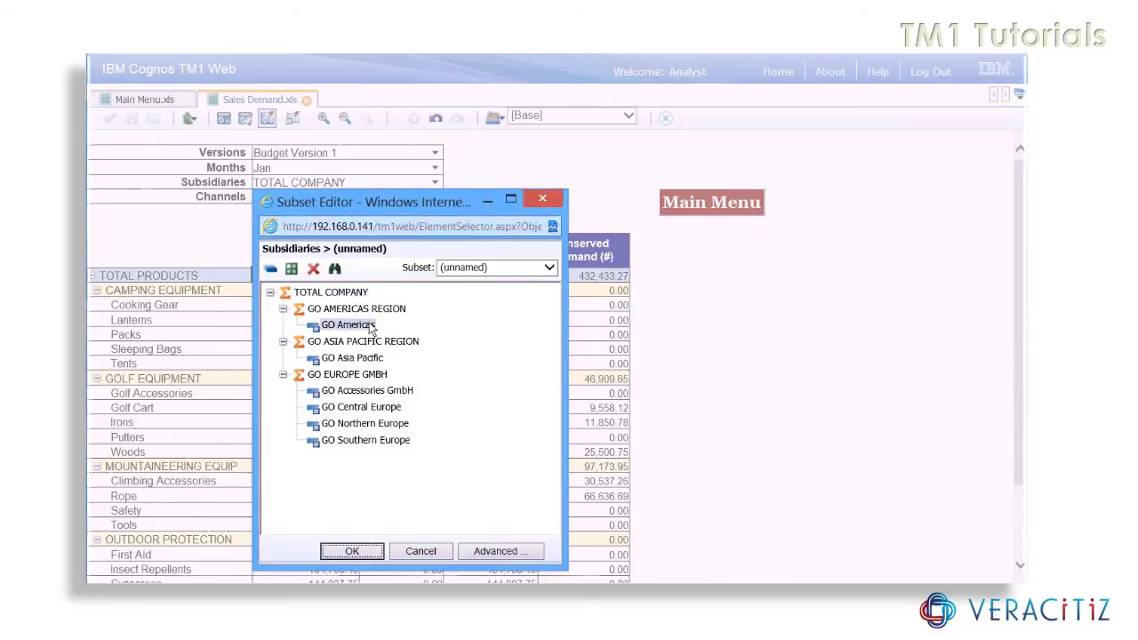
left_click(373, 552)
Filter the Channels to Department Store and select the Lanterns Min Demand cell
left_click(436, 197)
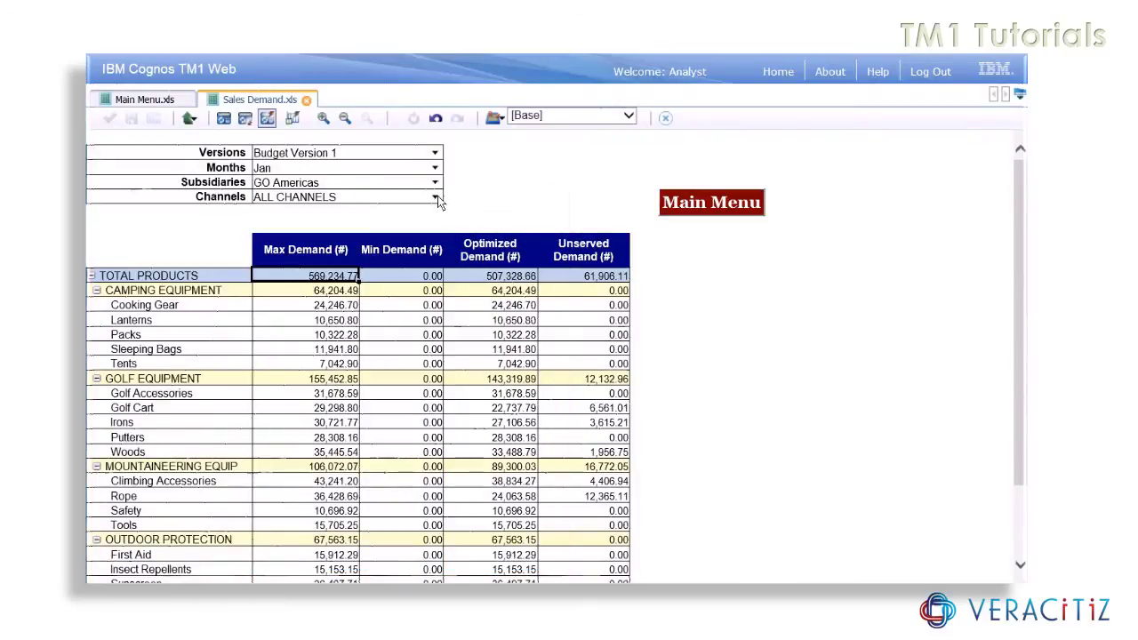
left_click(334, 339)
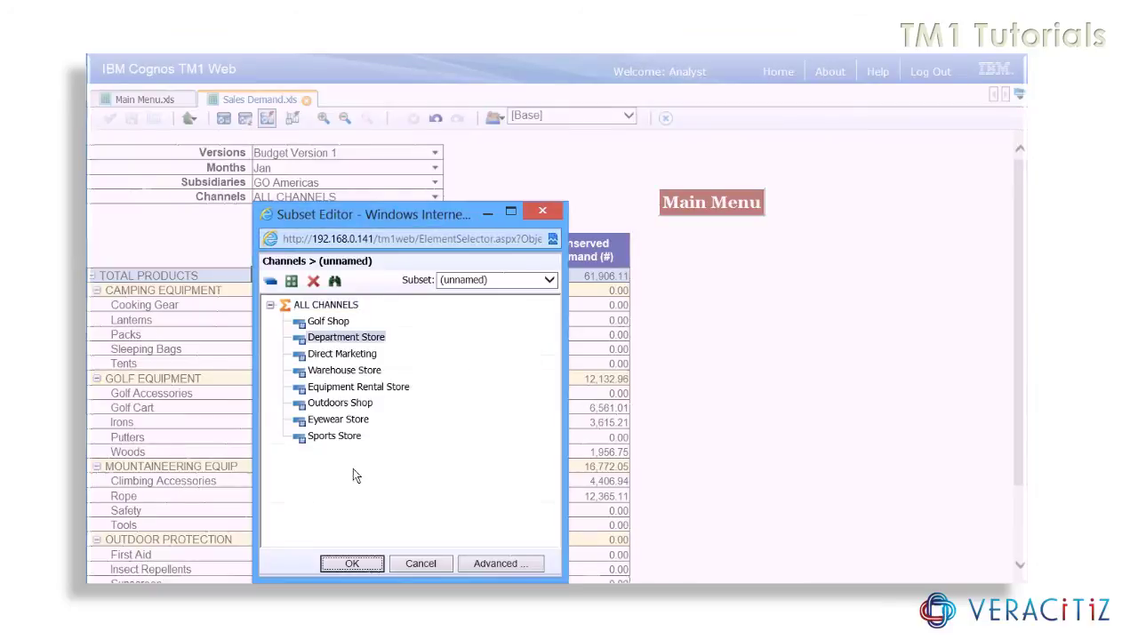
left_click(352, 564)
left_click(413, 322)
Enter minimum demands of 2200 for Lanterns, 3500 for Eyewear and 6700 for Navigation
type("2200")
key("Return")
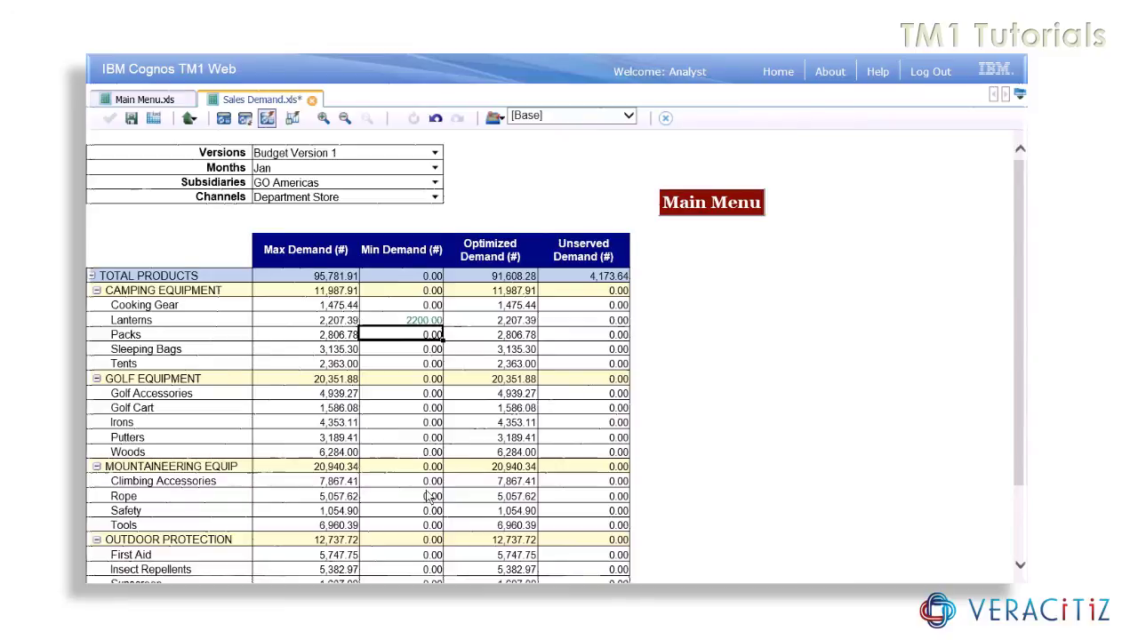
scroll(426, 576, "down", 2)
left_click(435, 535)
type("3500")
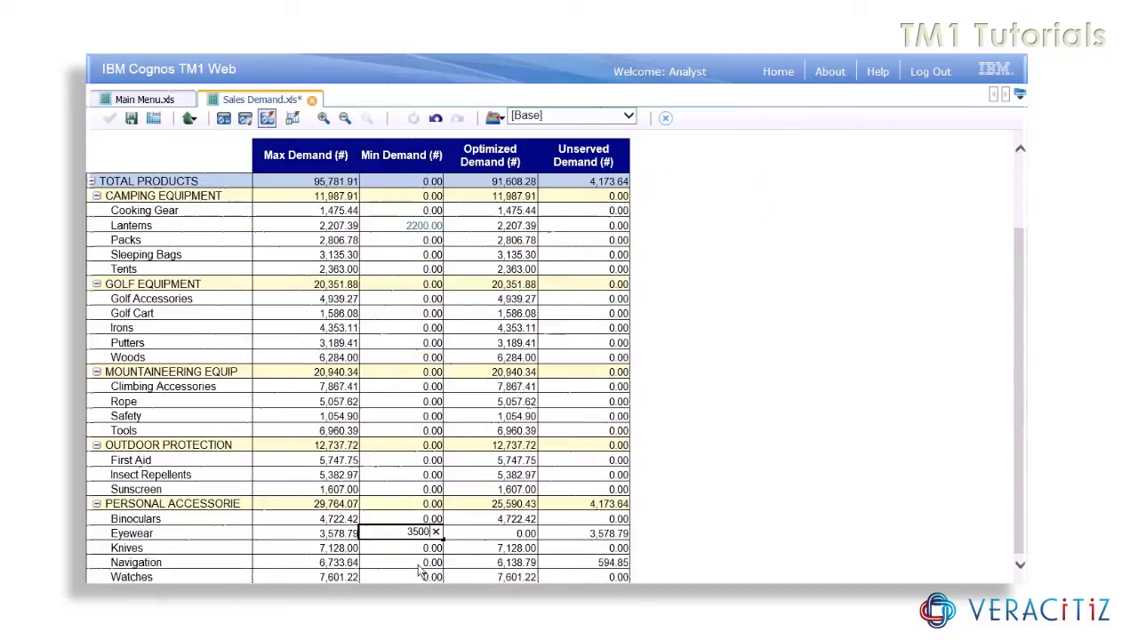
left_click(418, 564)
type("67")
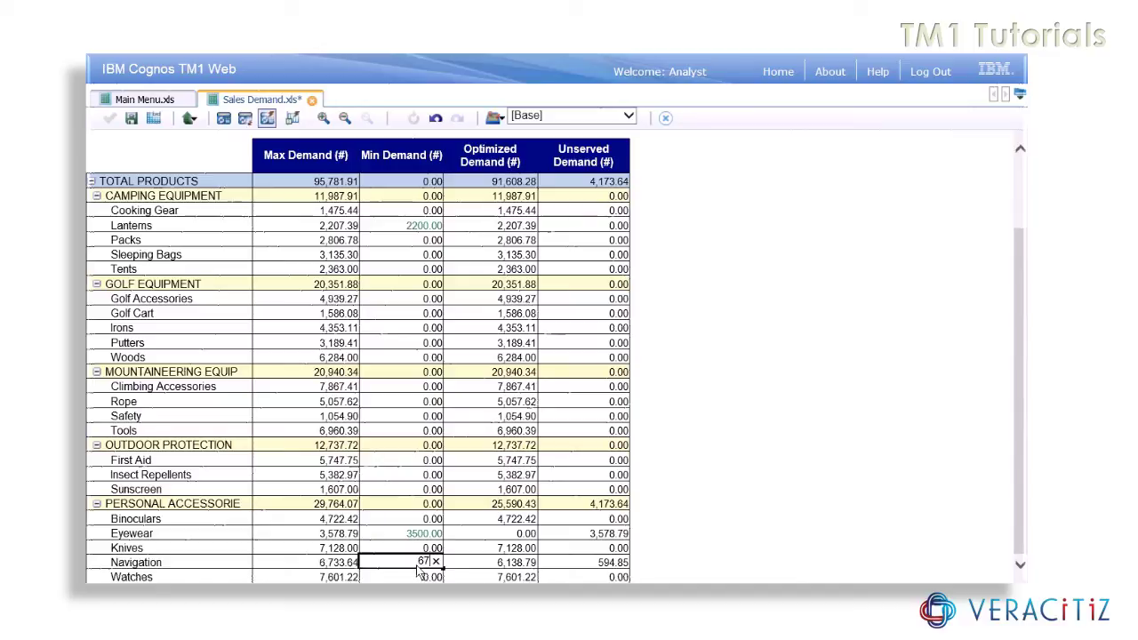
type("00")
key("Return")
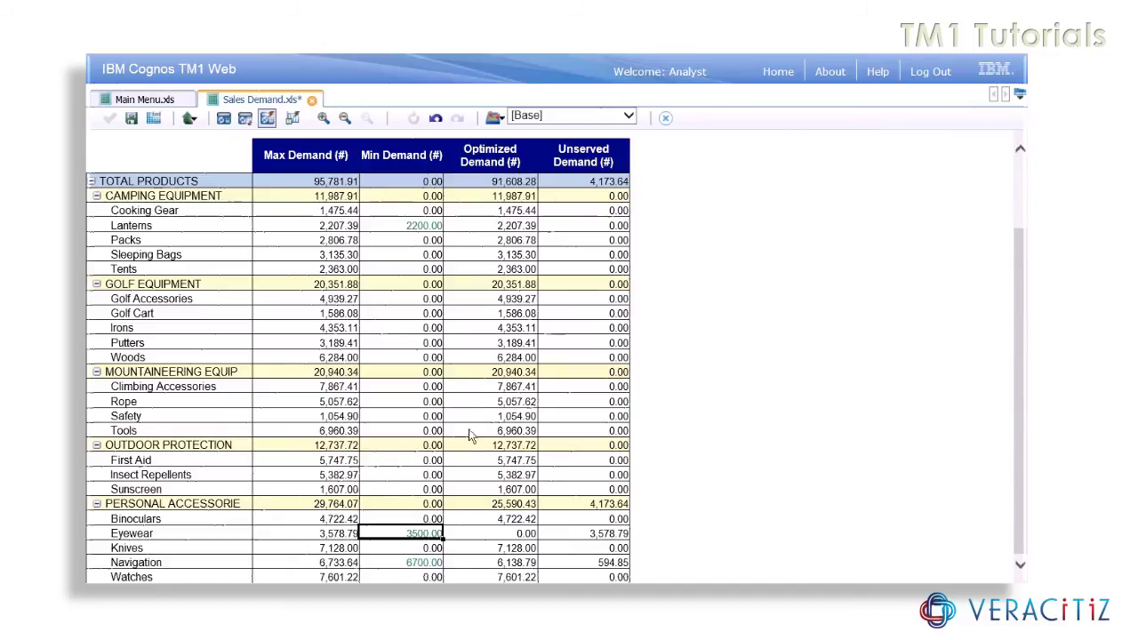
Return to the main menu and start a new confirmed optimizer run
left_click(676, 201)
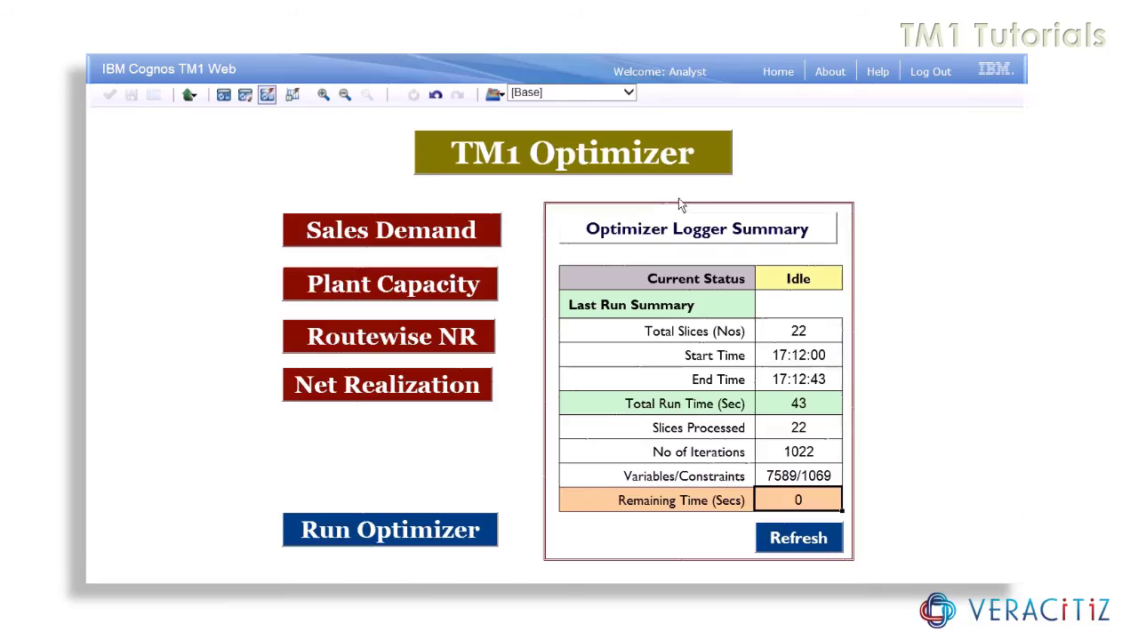
left_click(426, 540)
left_click(596, 391)
left_click(660, 395)
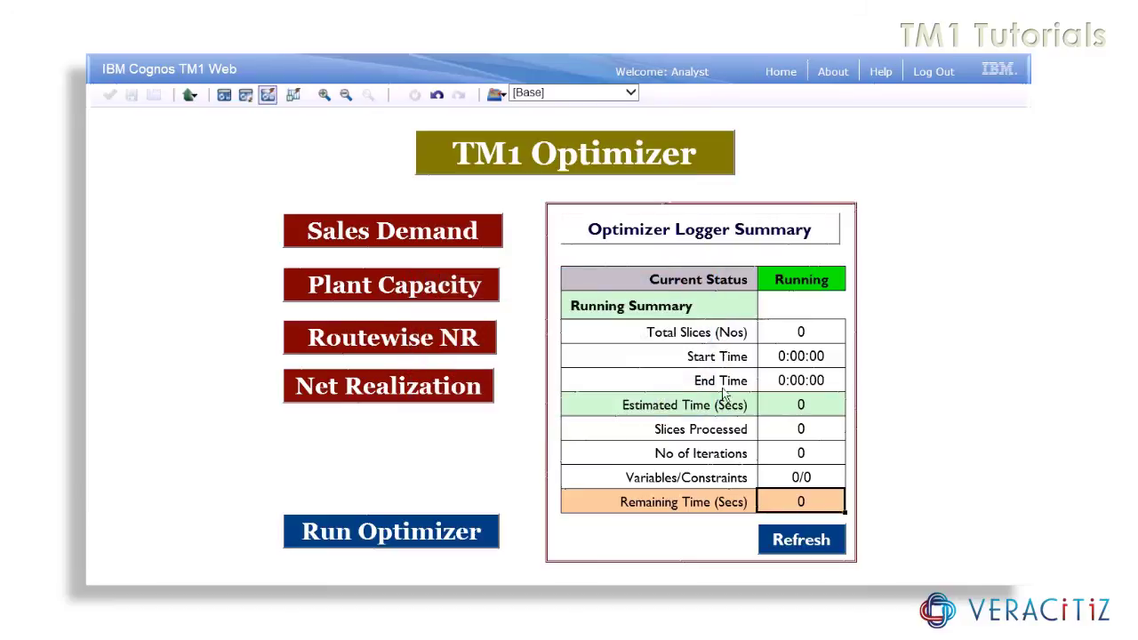
left_click(801, 336)
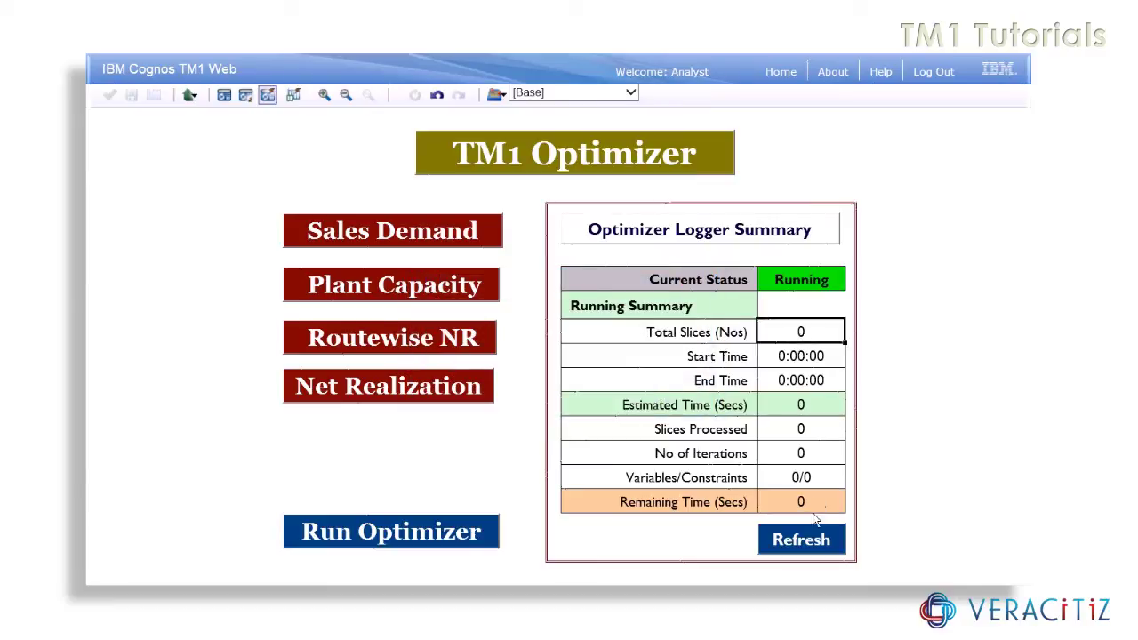
Refresh until the run shows Idle with 3 slices in 6 seconds and 137 iterations
left_click(805, 542)
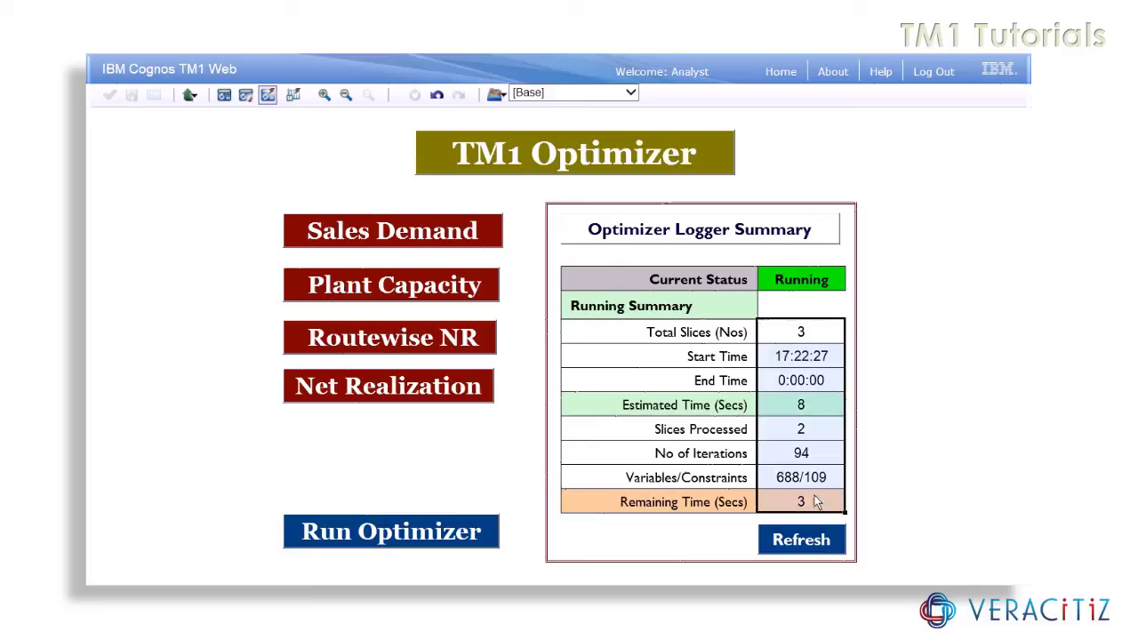
left_click(814, 504)
left_click(808, 544)
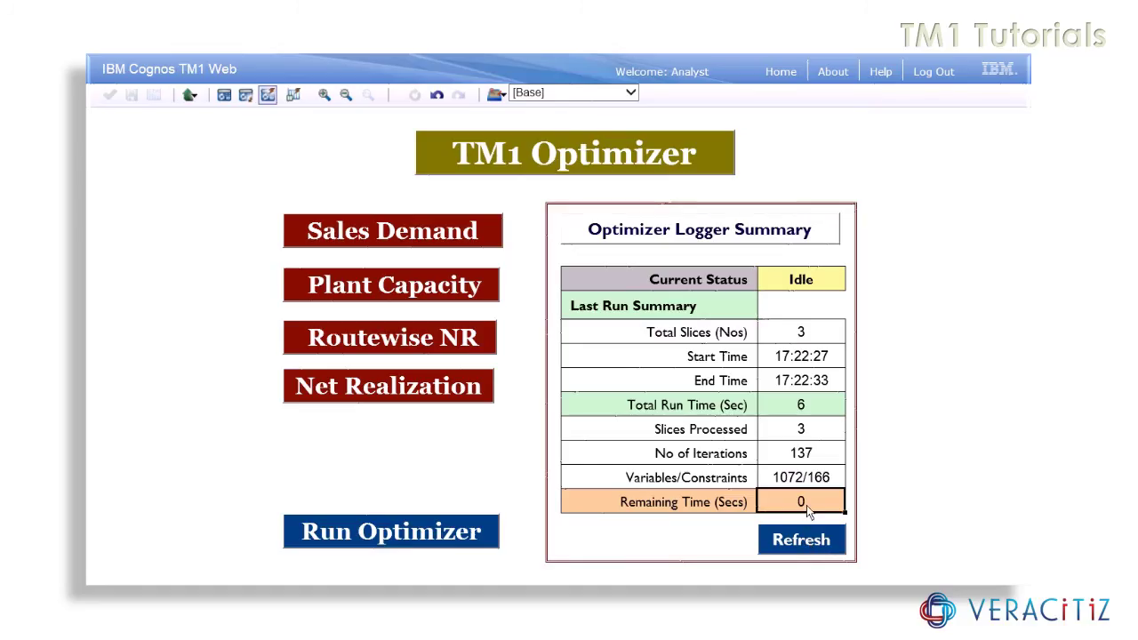
left_click(805, 284)
left_click(816, 336)
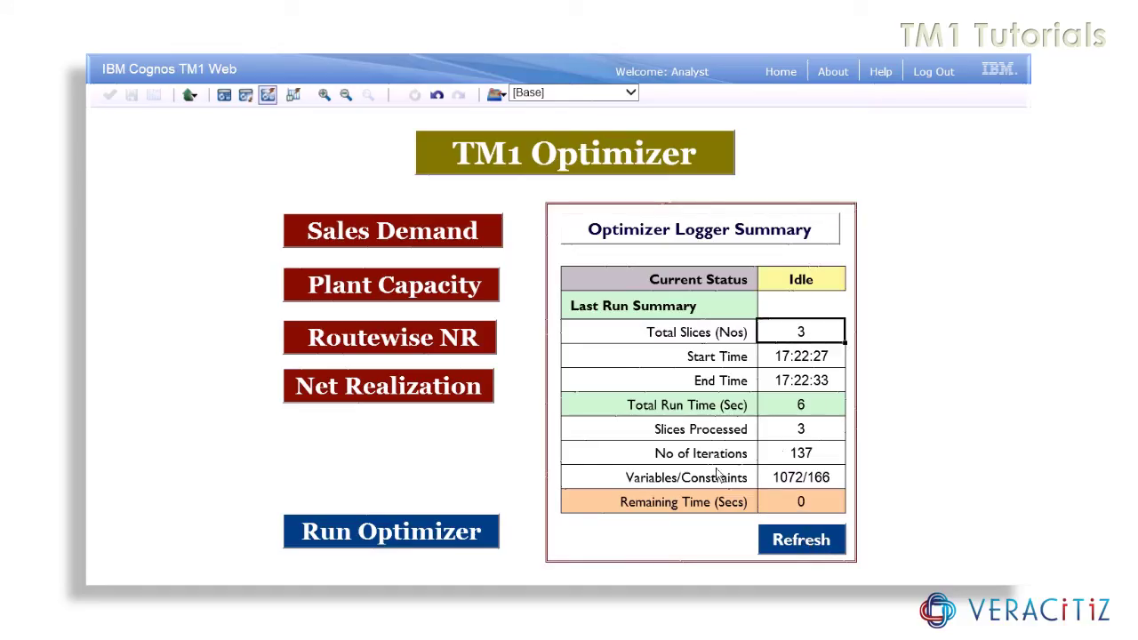